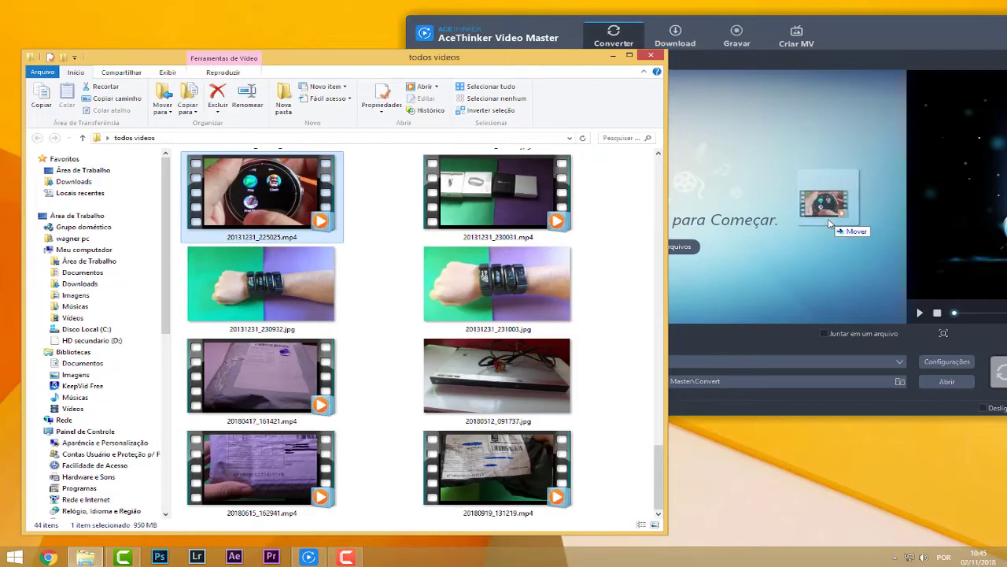
# - Minimize the file browser, centre the converter window on the desktop, and try to convert the loaded video
pyautogui.click(610, 57)
pyautogui.moveTo(868, 39); pyautogui.dragTo(587, 118)
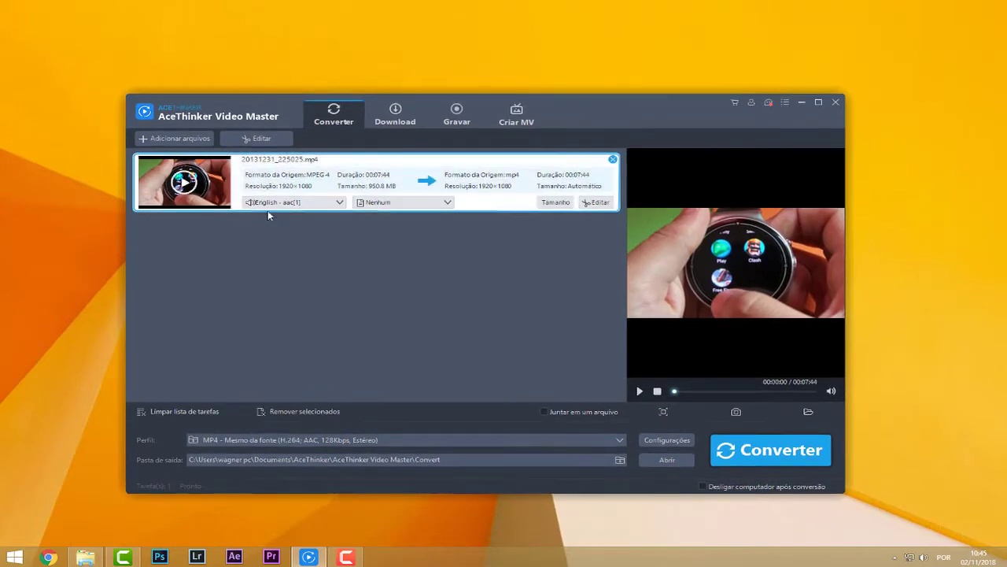
pyautogui.click(770, 449)
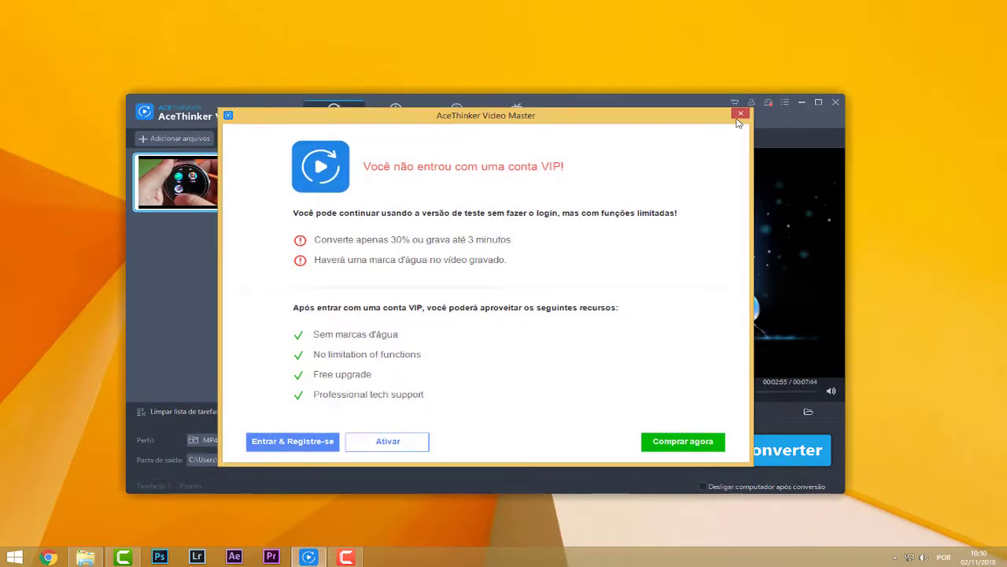
pyautogui.click(740, 114)
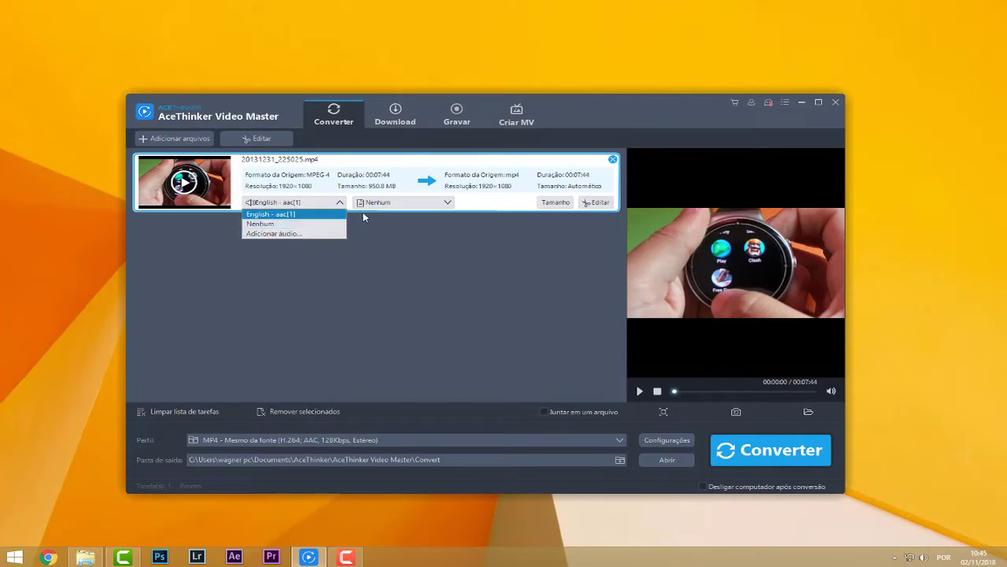
# - Open 20131231_225025.mp4 in the video editor, add a cut marker, and reset the trim
pyautogui.click(438, 225)
pyautogui.click(600, 202)
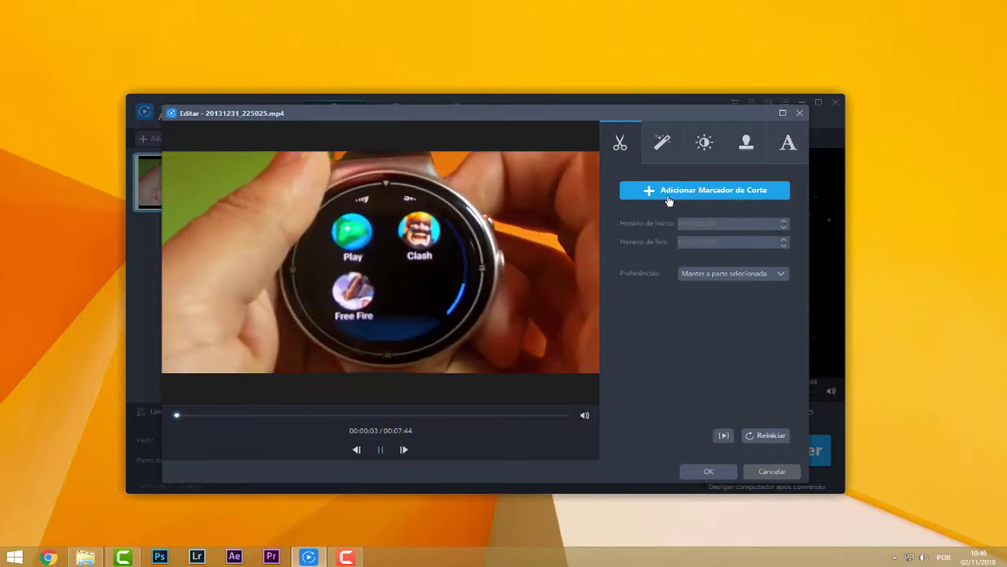
pyautogui.click(636, 199)
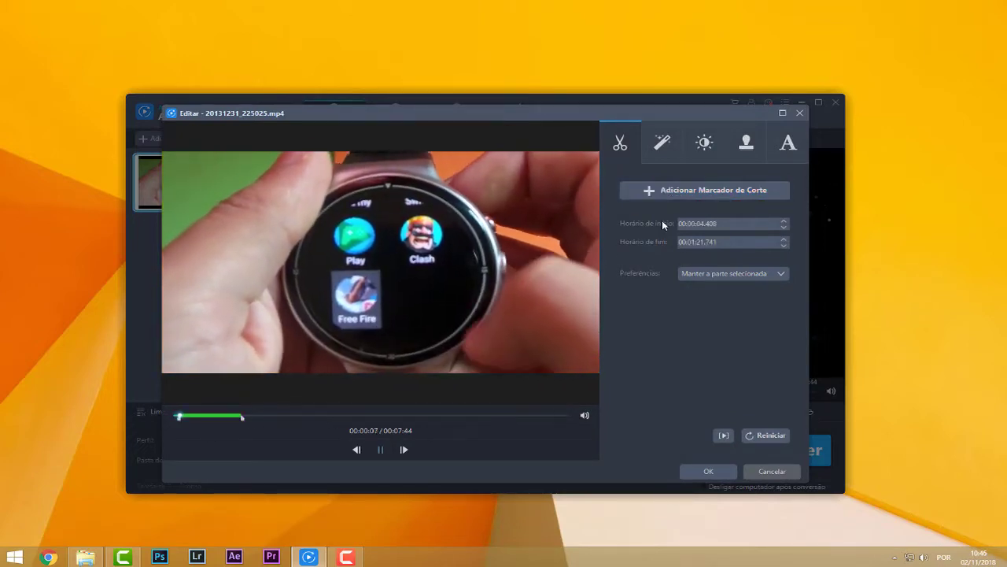
pyautogui.click(756, 435)
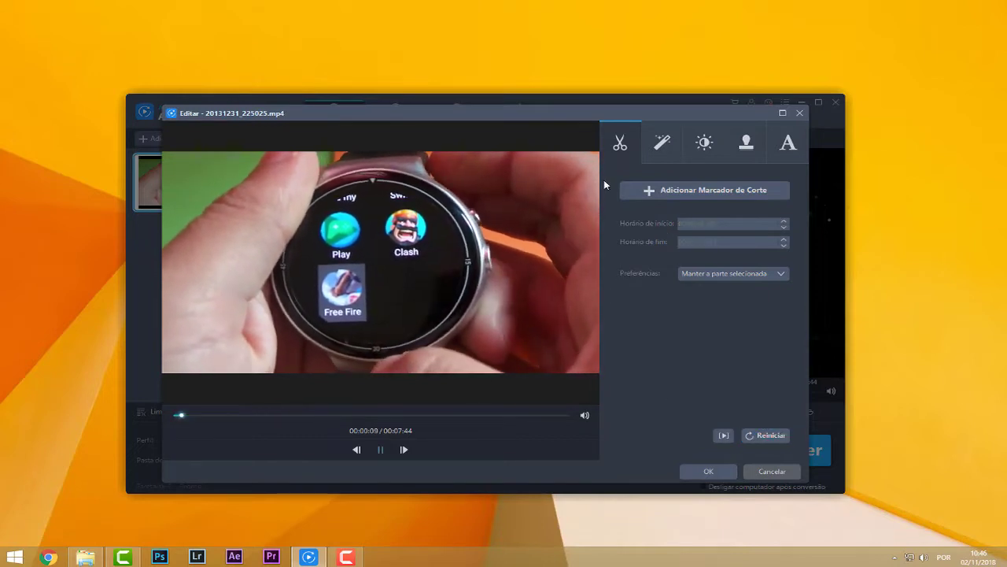
# - Rotate the video 90° clockwise four times, through a full turn
pyautogui.click(661, 142)
pyautogui.click(682, 196)
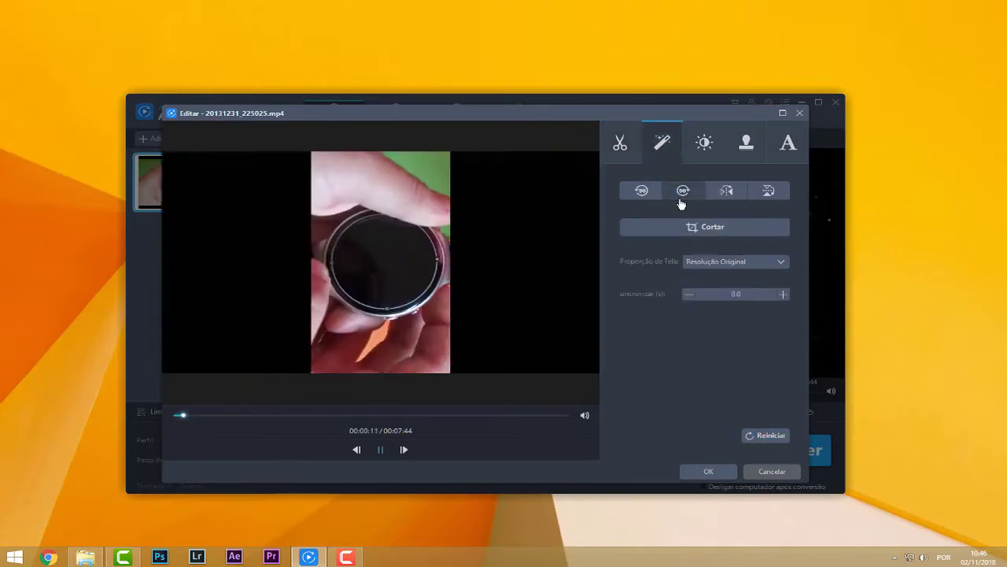
pyautogui.click(682, 197)
pyautogui.click(681, 197)
pyautogui.click(681, 196)
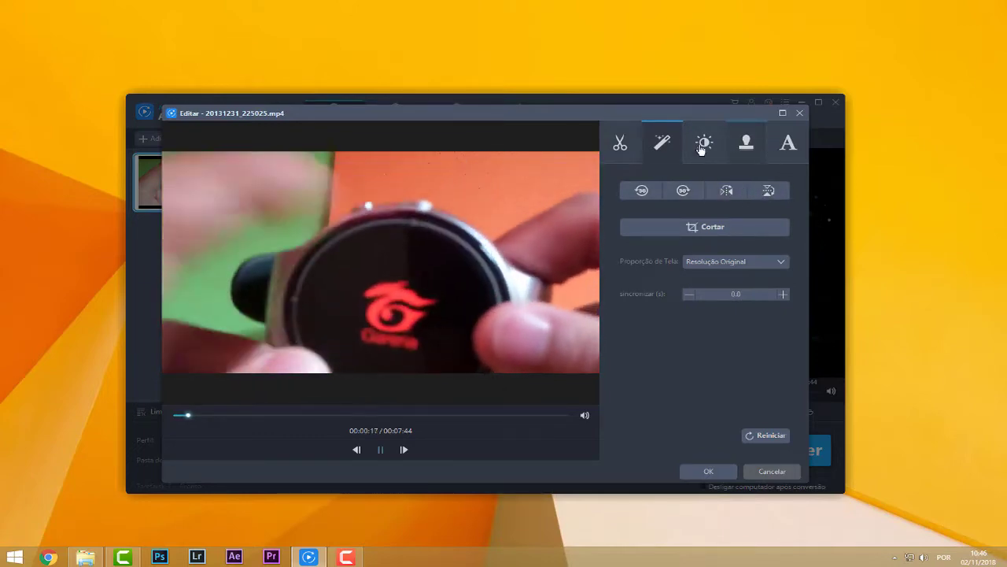
# - Try adjusting the video's brightness and contrast effects, and open the editor's watermark settings
pyautogui.click(702, 149)
pyautogui.moveTo(687, 200)
pyautogui.mouseDown()
pyautogui.moveTo(760, 206)
pyautogui.moveTo(681, 205)
pyautogui.mouseUp()
pyautogui.moveTo(634, 229)
pyautogui.mouseDown()
pyautogui.moveTo(724, 231)
pyautogui.moveTo(628, 228)
pyautogui.mouseUp()
pyautogui.moveTo(687, 258); pyautogui.dragTo(688, 317)
pyautogui.click(745, 142)
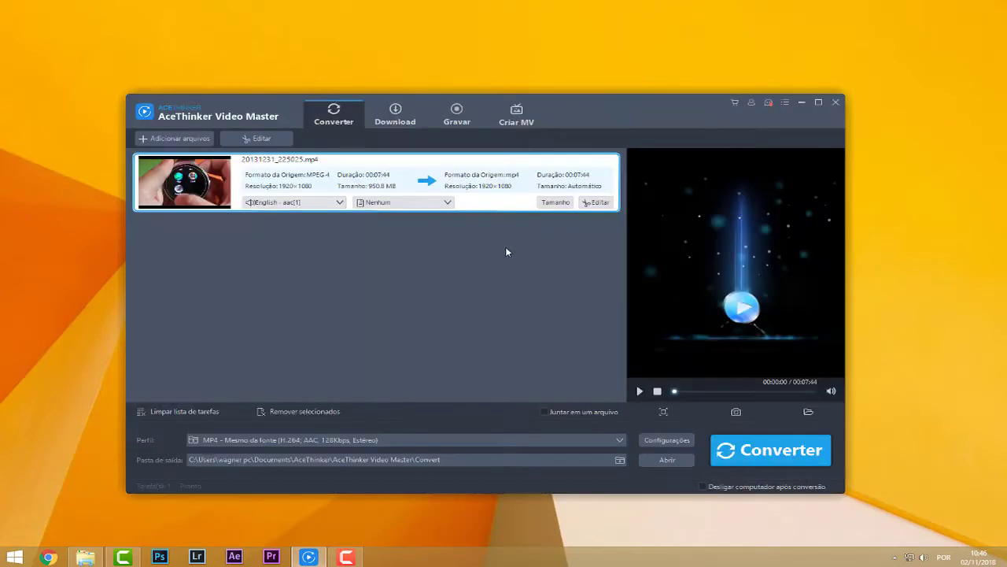
# - Examine the video and audio output formats offered in the conversion profile list
pyautogui.click(619, 440)
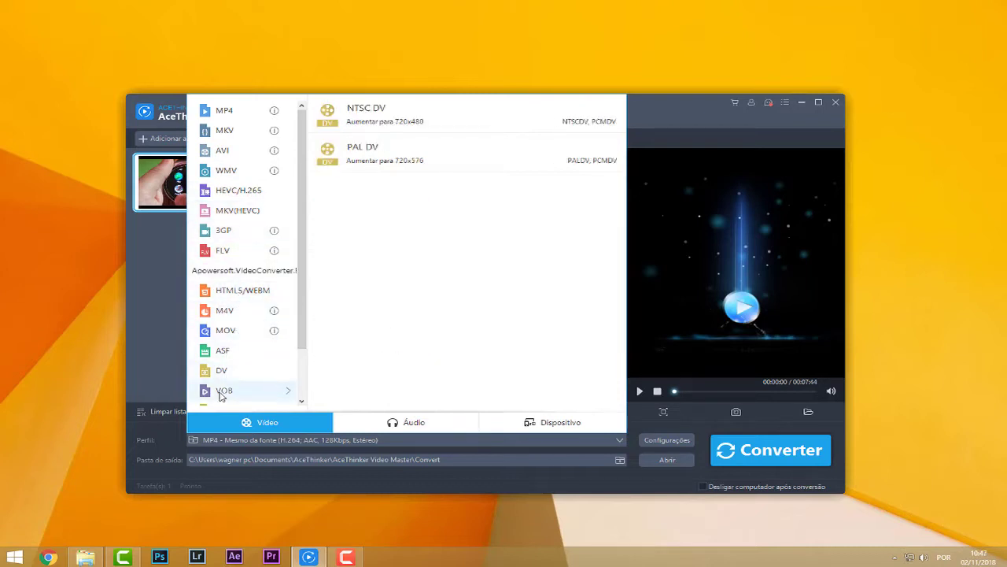
pyautogui.scroll(-3, 228, 386)
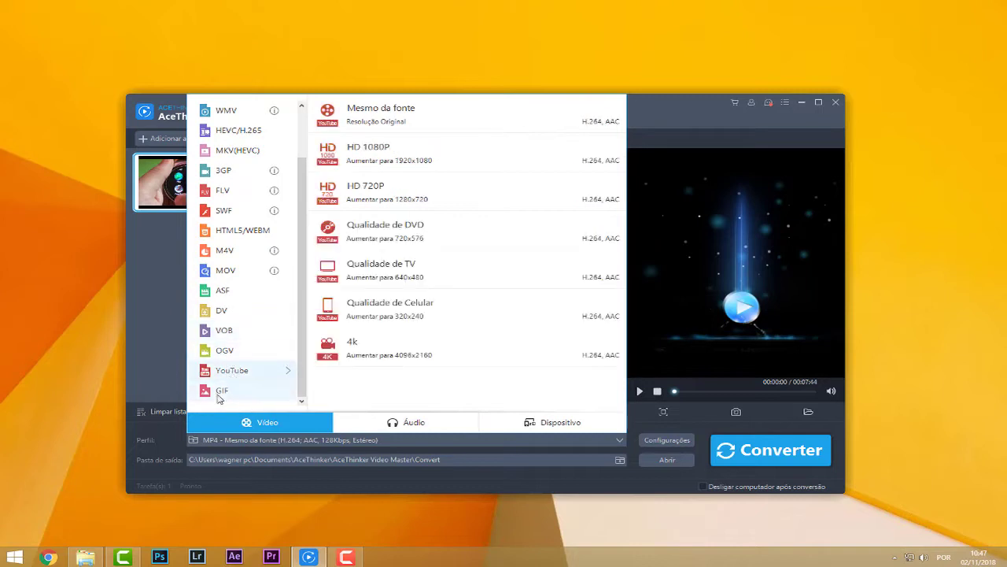
pyautogui.click(349, 421)
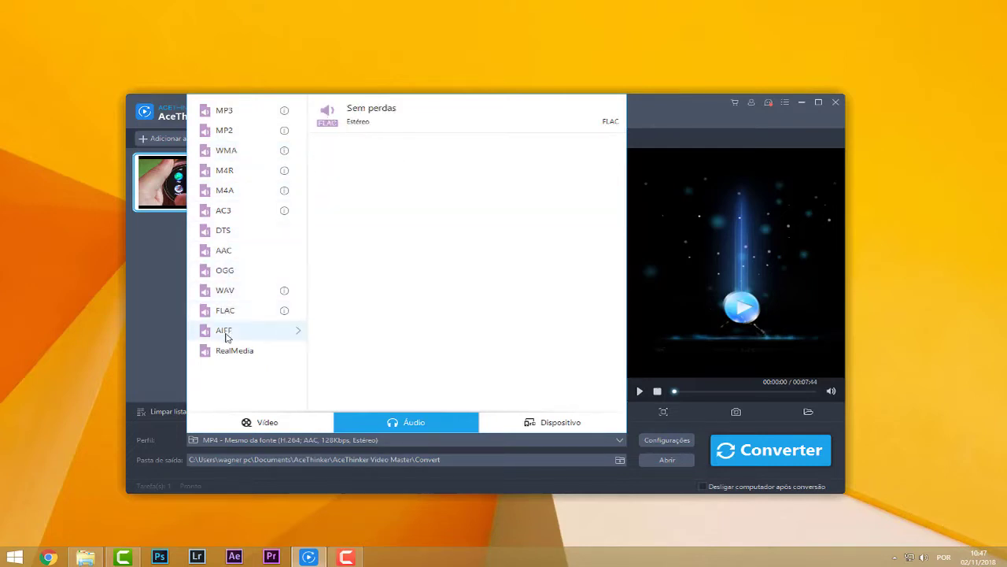
# - Examine the device output profiles for Apple, Samsung, HTC and BlackBerry
pyautogui.click(544, 424)
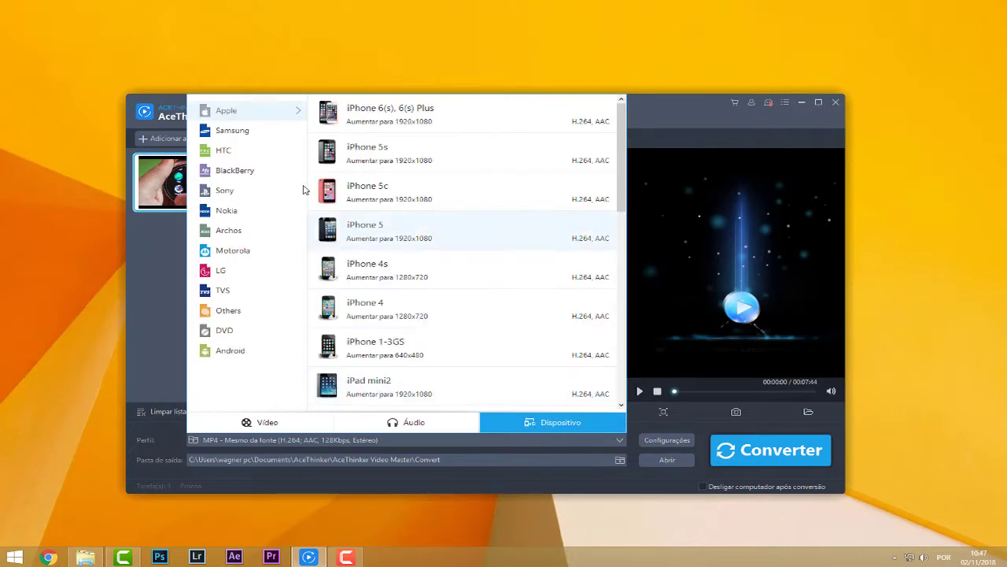
pyautogui.scroll(-8, 531, 220)
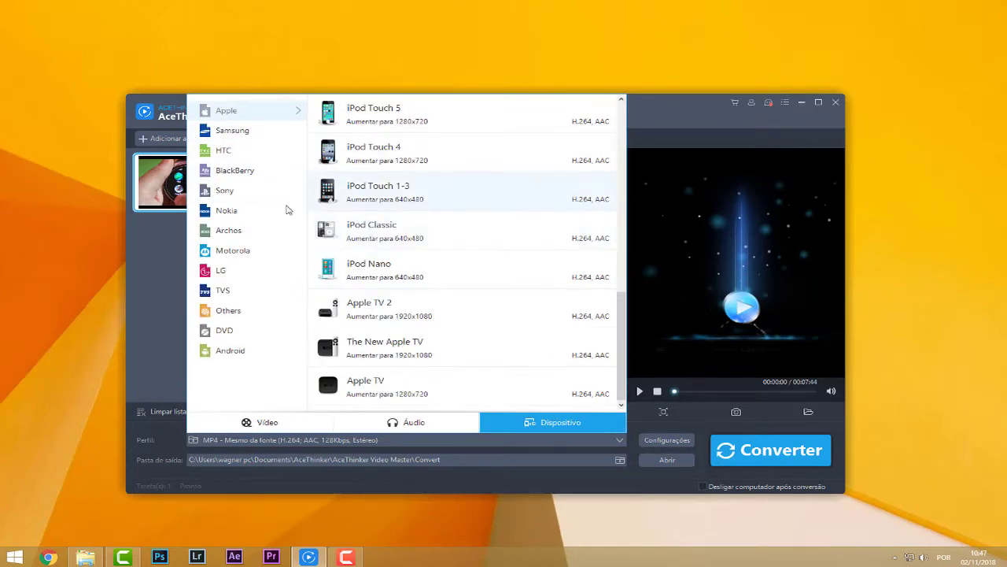
pyautogui.click(224, 130)
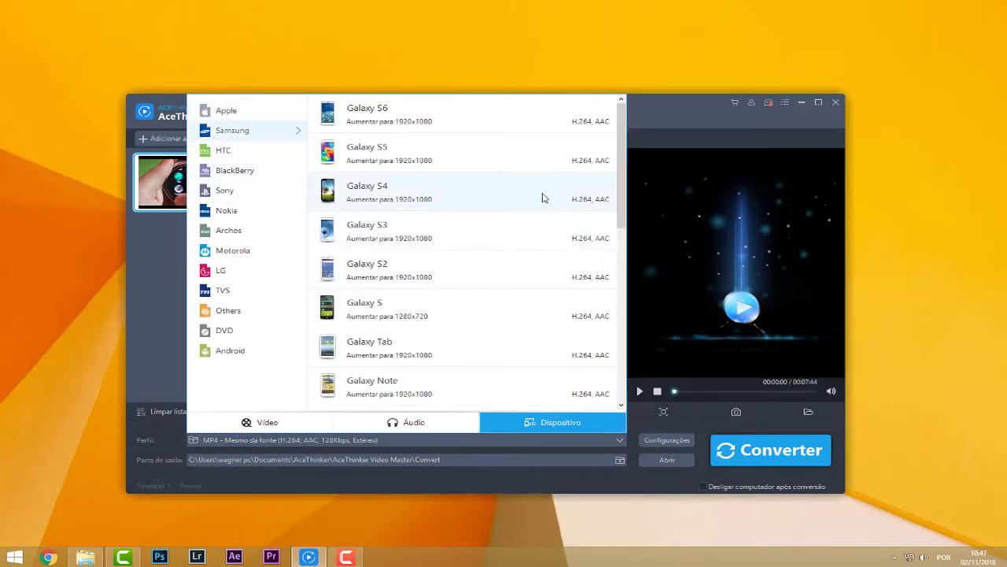
pyautogui.scroll(-5, 526, 214)
pyautogui.scroll(-2, 511, 232)
pyautogui.click(236, 150)
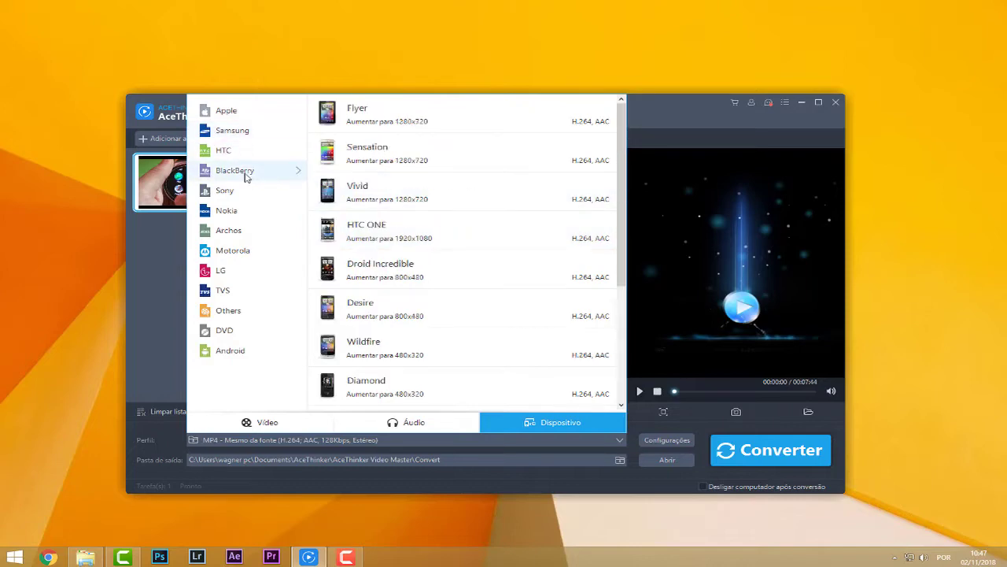
pyautogui.click(244, 171)
pyautogui.scroll(-1, 418, 197)
# - Examine the device output profiles for Sony, Nokia, Archos, Motorola and LG
pyautogui.click(236, 190)
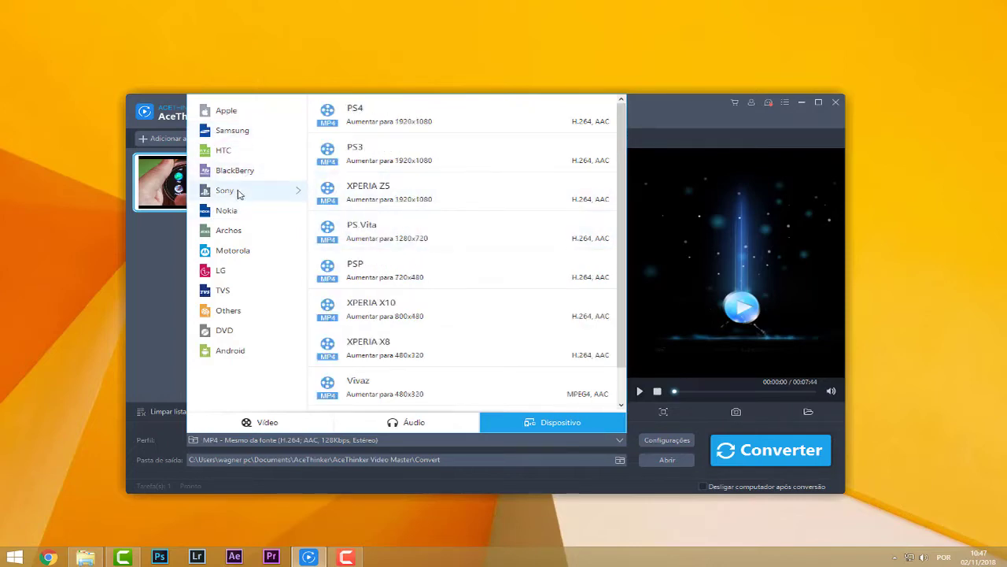
pyautogui.scroll(-1, 419, 249)
pyautogui.click(227, 210)
pyautogui.scroll(-6, 476, 263)
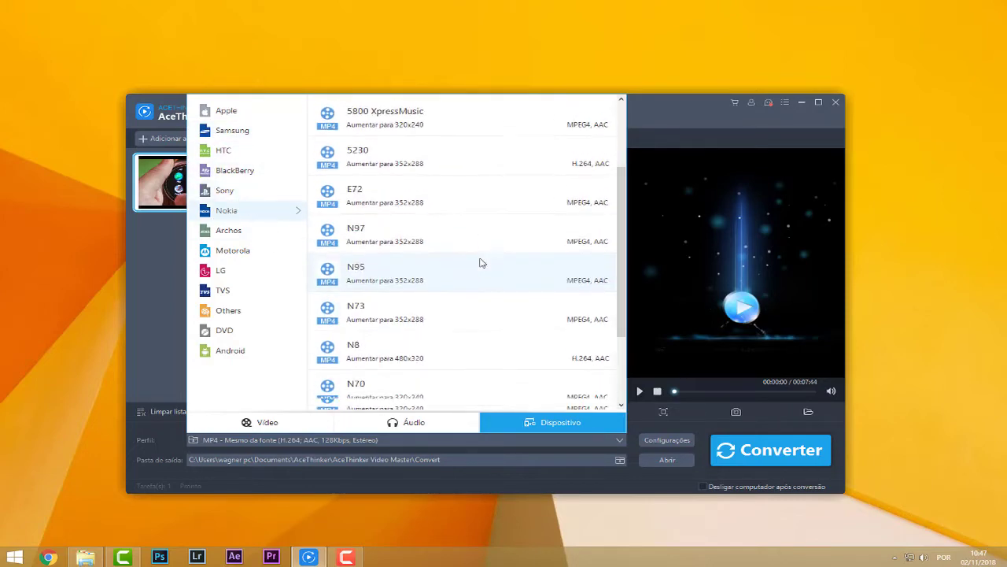
pyautogui.click(262, 231)
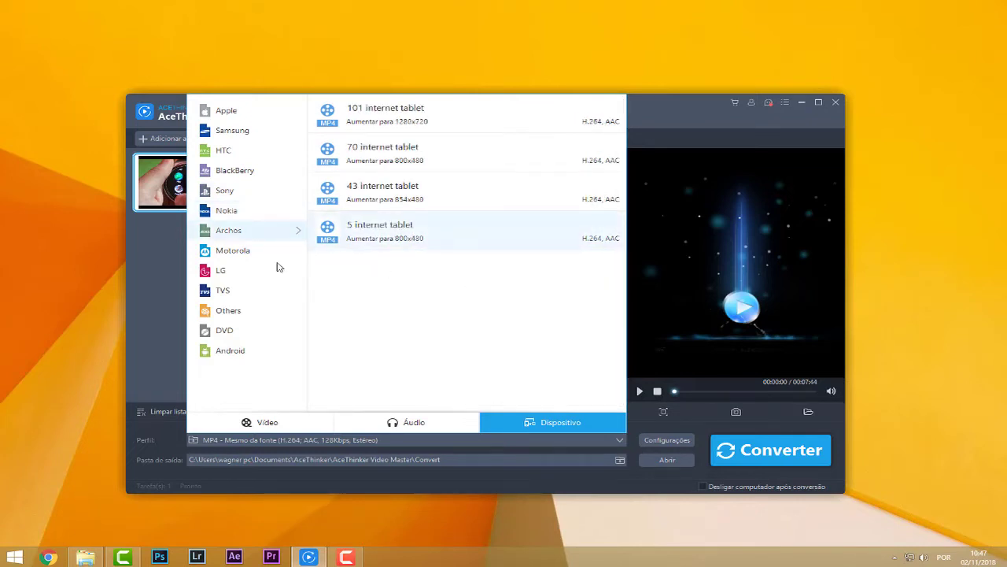
pyautogui.click(234, 252)
pyautogui.click(252, 271)
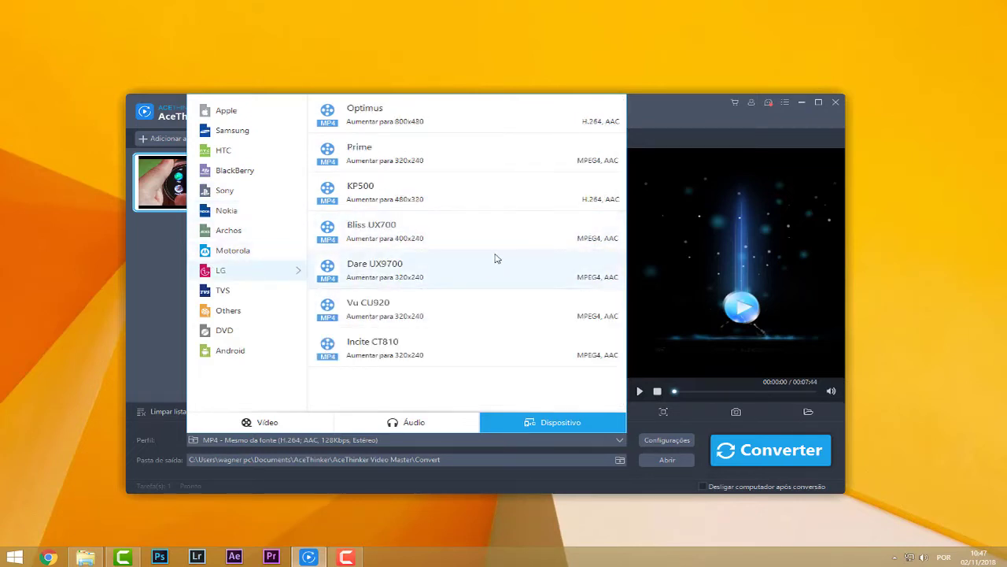
# - Examine the TVS, Others, DVD and Android device profiles, and close the profile list without choosing one
pyautogui.click(247, 290)
pyautogui.click(247, 312)
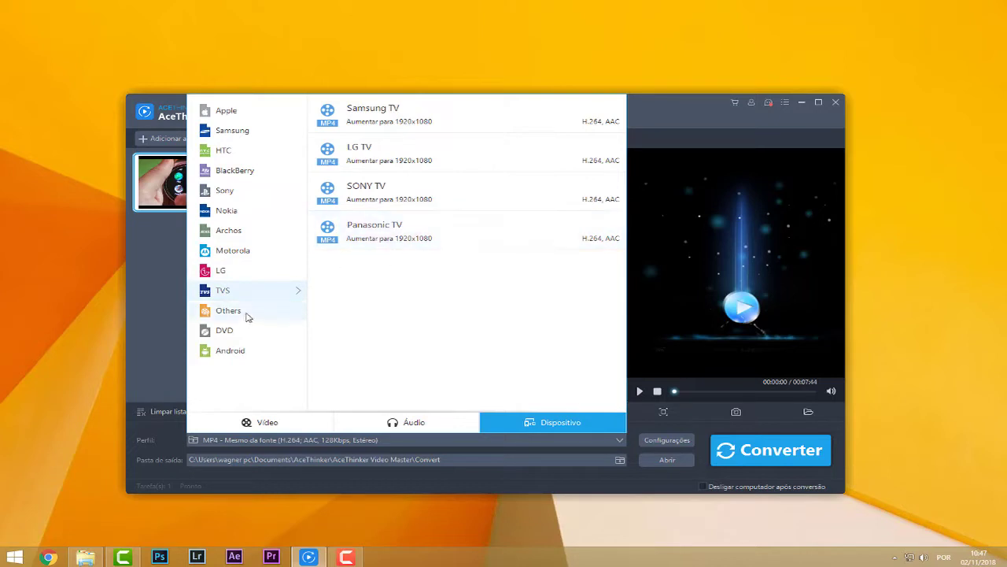
pyautogui.scroll(-2, 454, 254)
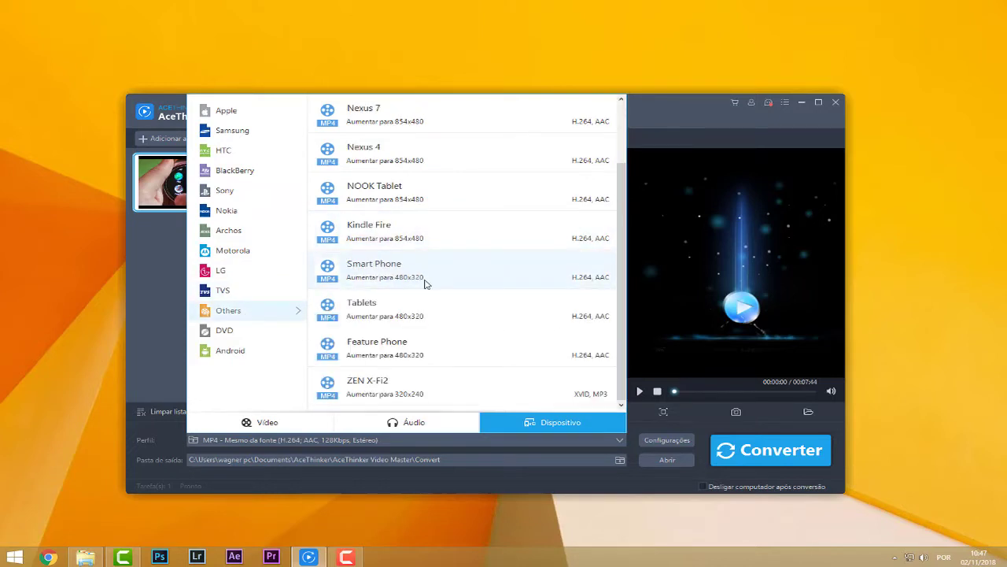
pyautogui.click(231, 333)
pyautogui.click(249, 350)
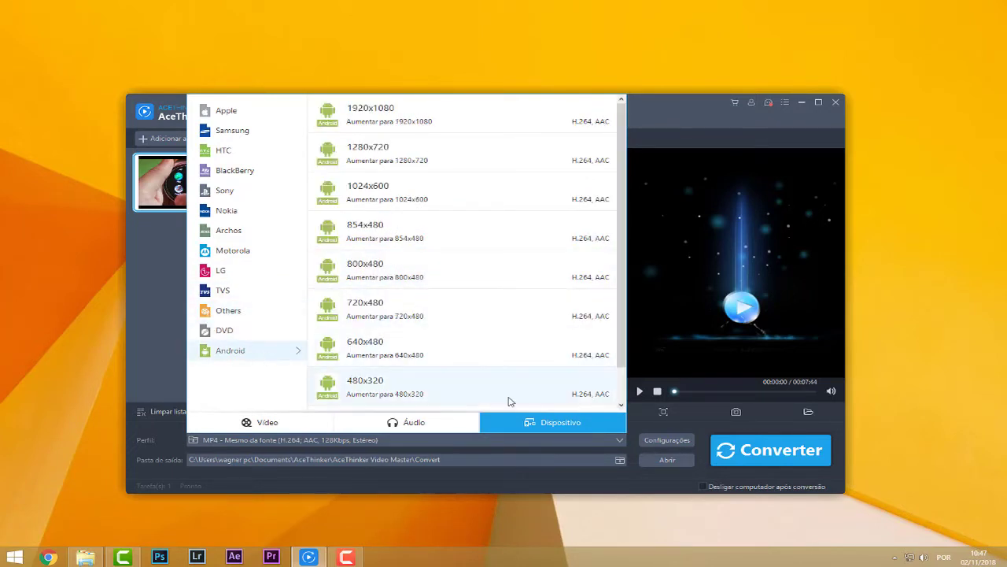
pyautogui.click(146, 338)
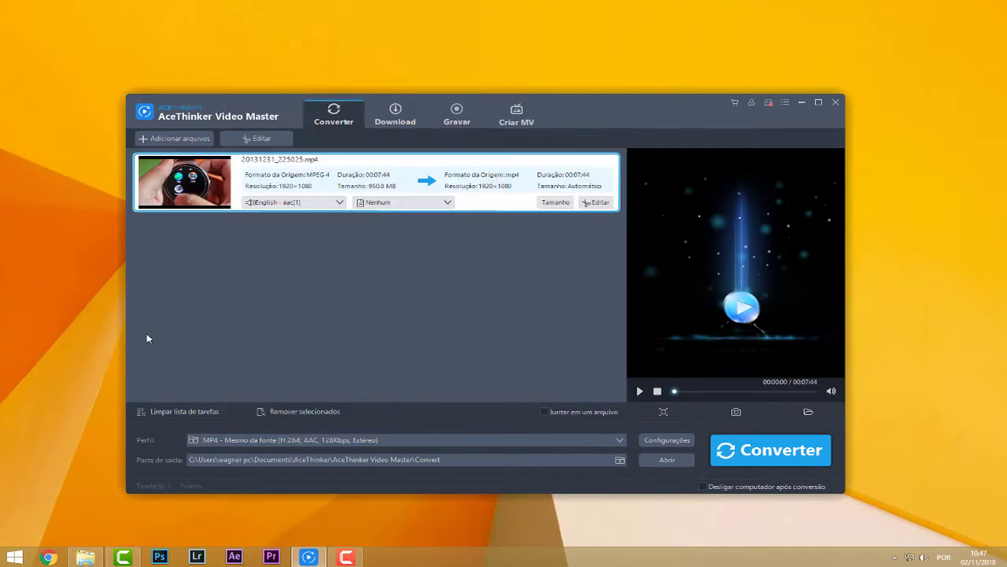
# - Open the output folder selection dialog and cancel it
pyautogui.click(620, 461)
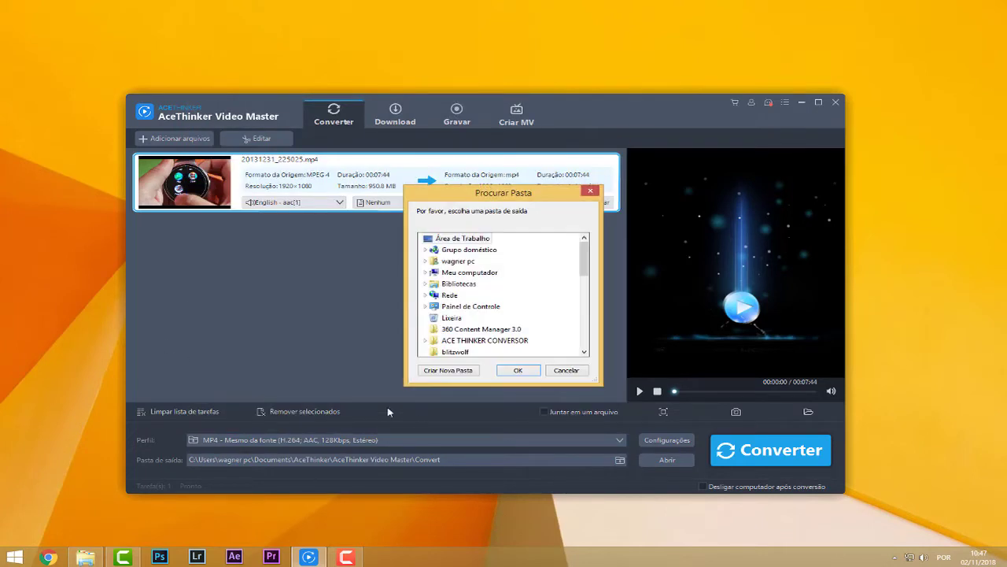
pyautogui.click(566, 370)
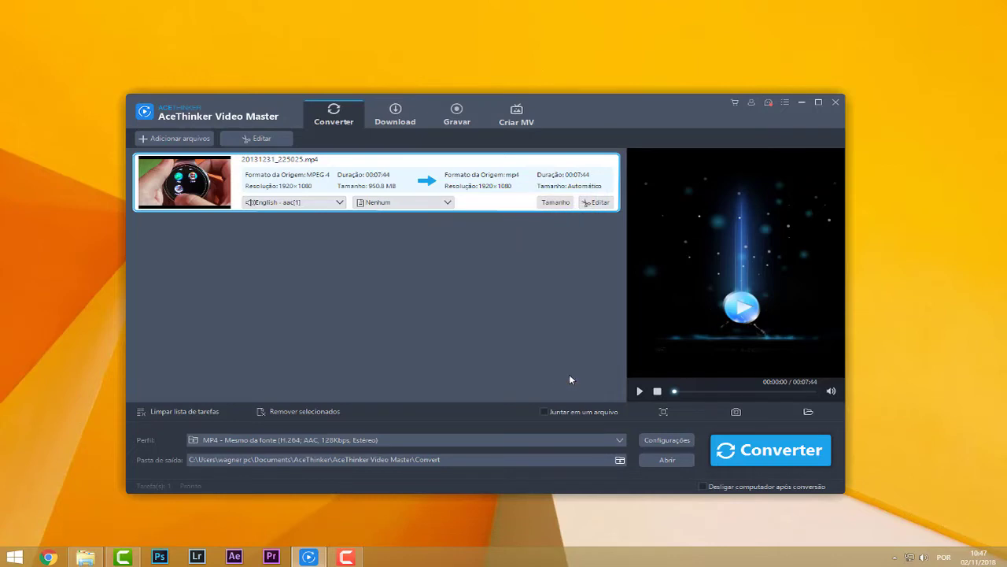
# - Play the video preview, skip ahead to about 2:46, and capture a snapshot of the frame
pyautogui.click(639, 391)
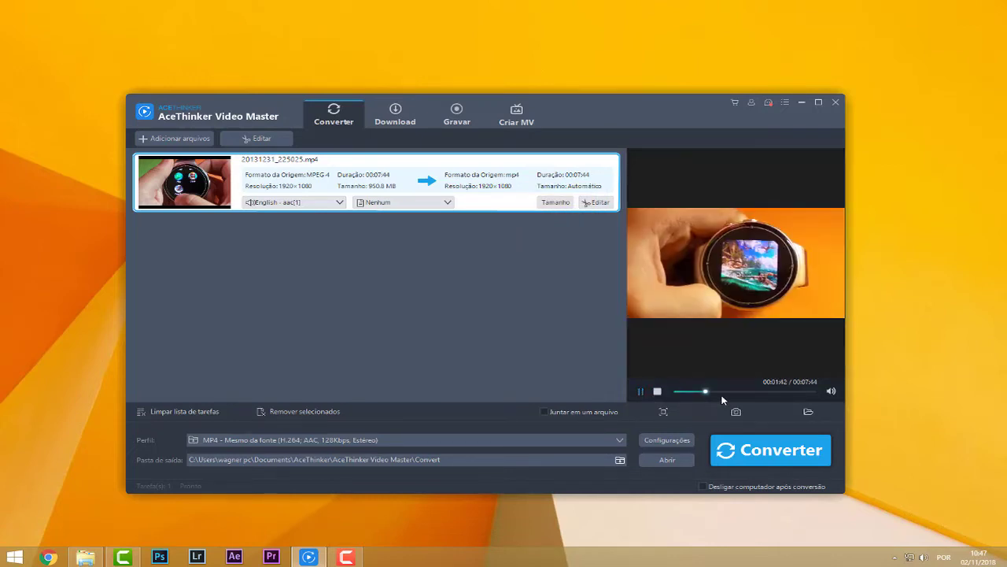
pyautogui.click(725, 391)
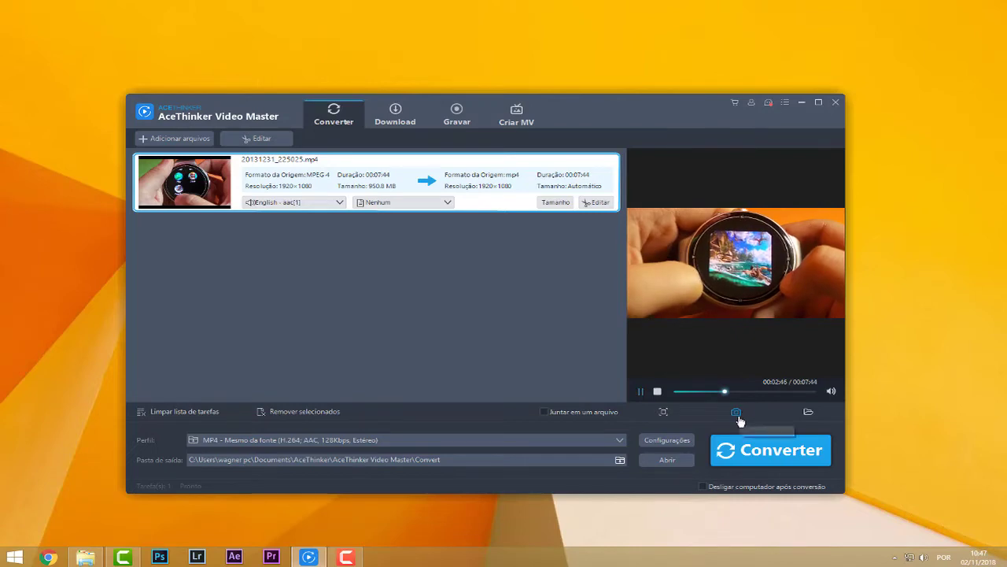
# - Open the Snapshots folder, view the captured image, and close the image viewer and folder
pyautogui.click(808, 411)
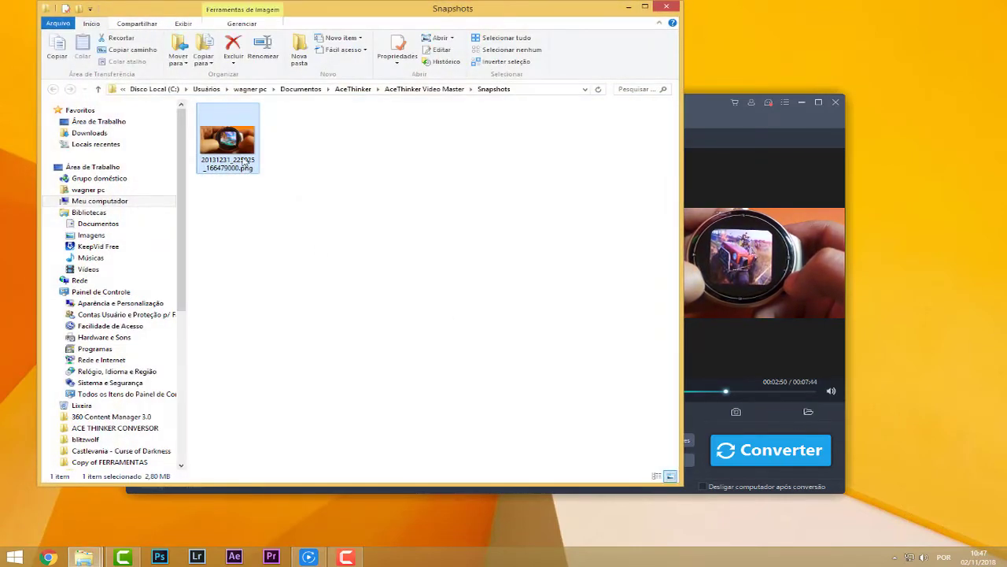
pyautogui.doubleClick(245, 161)
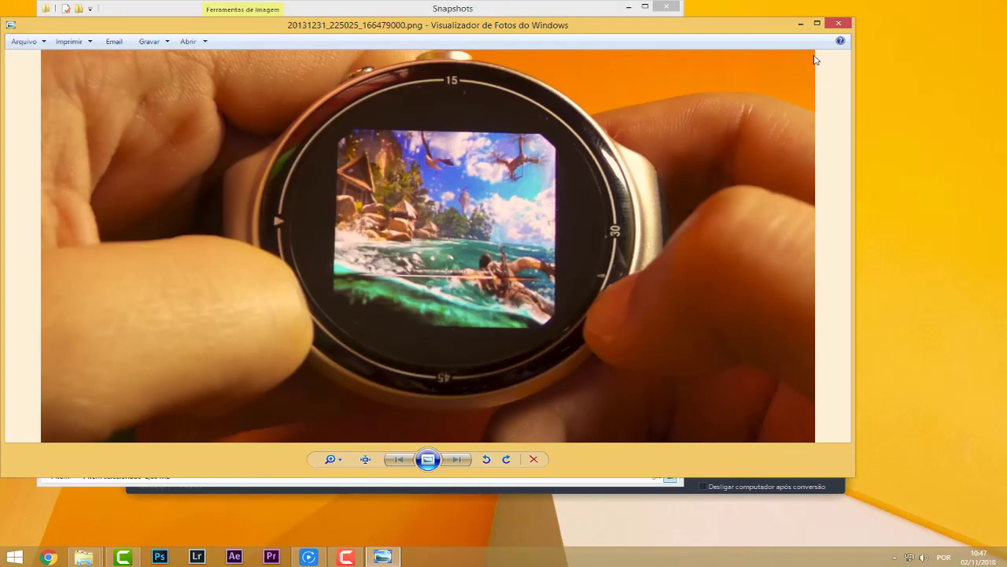
pyautogui.click(840, 22)
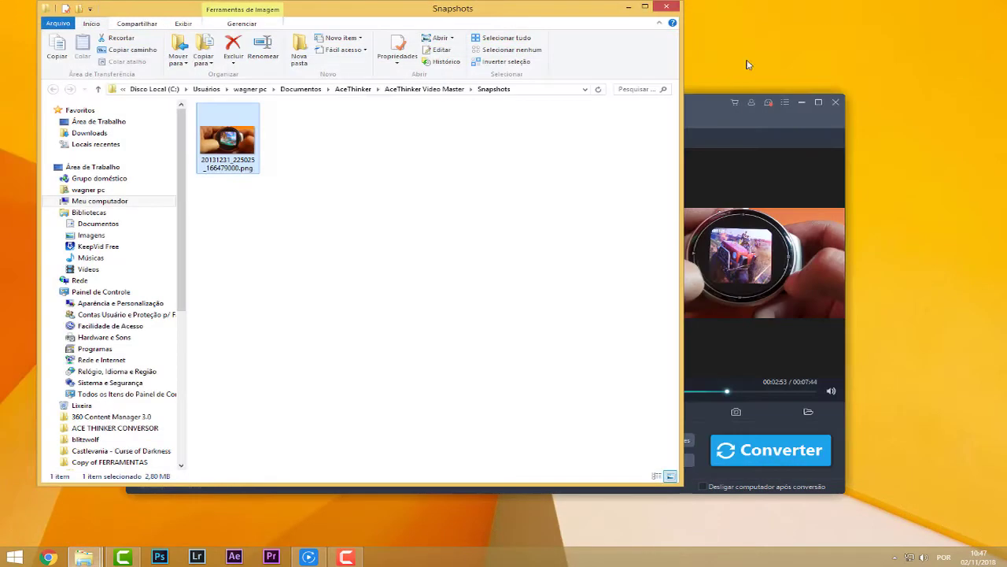
pyautogui.click(667, 7)
# - Stop the preview, watch the video in the enlarged media player, and close the player
pyautogui.click(657, 391)
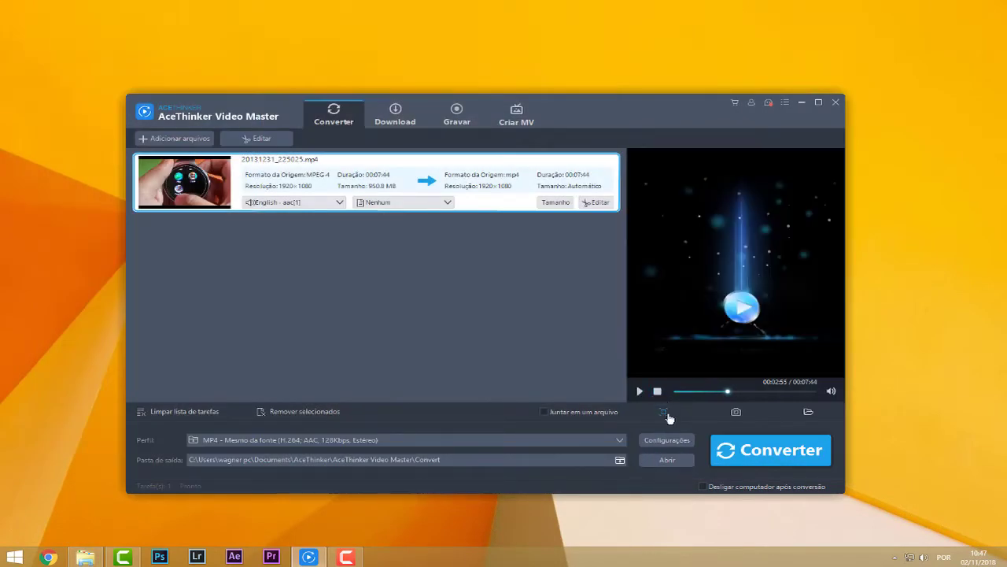
pyautogui.click(664, 412)
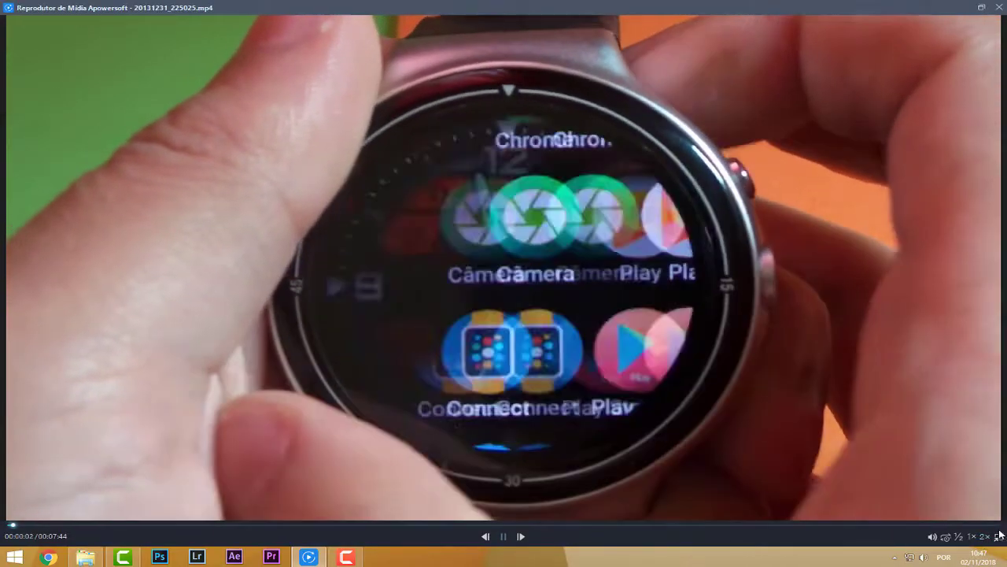
pyautogui.click(997, 536)
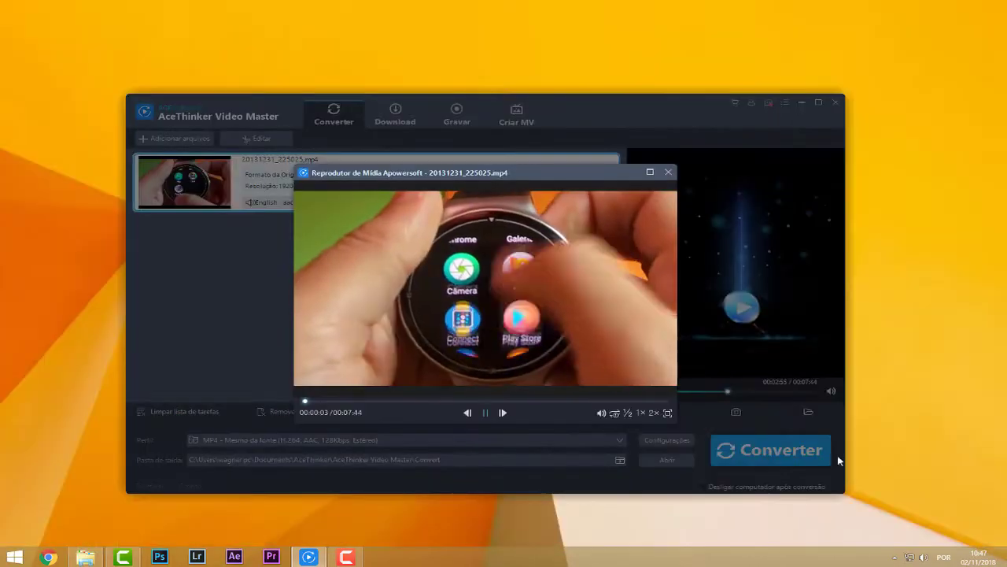
pyautogui.click(668, 173)
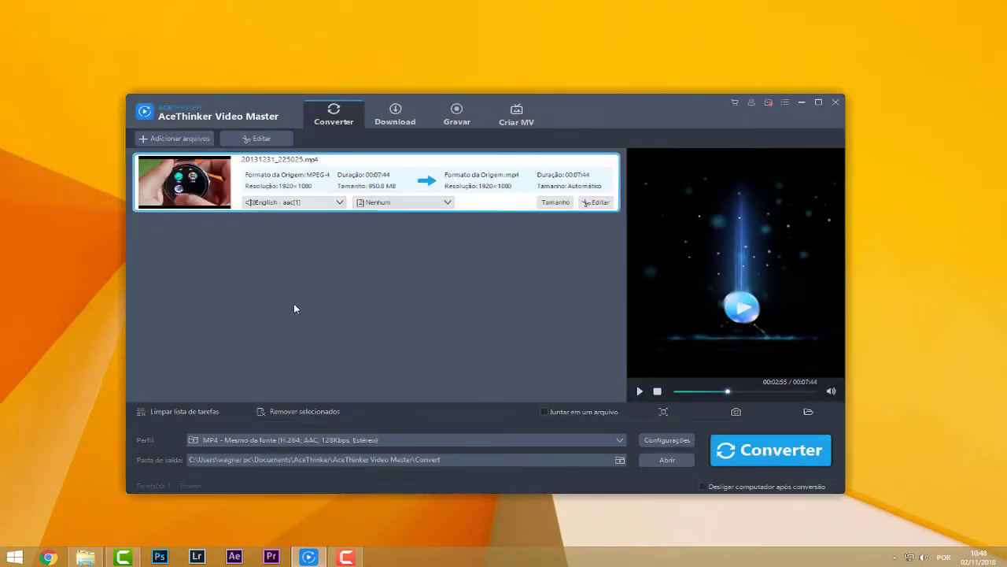
# - Show the downloads list, play the finished 7 SMARTWATCH video, pause it, and close the media player
pyautogui.click(402, 117)
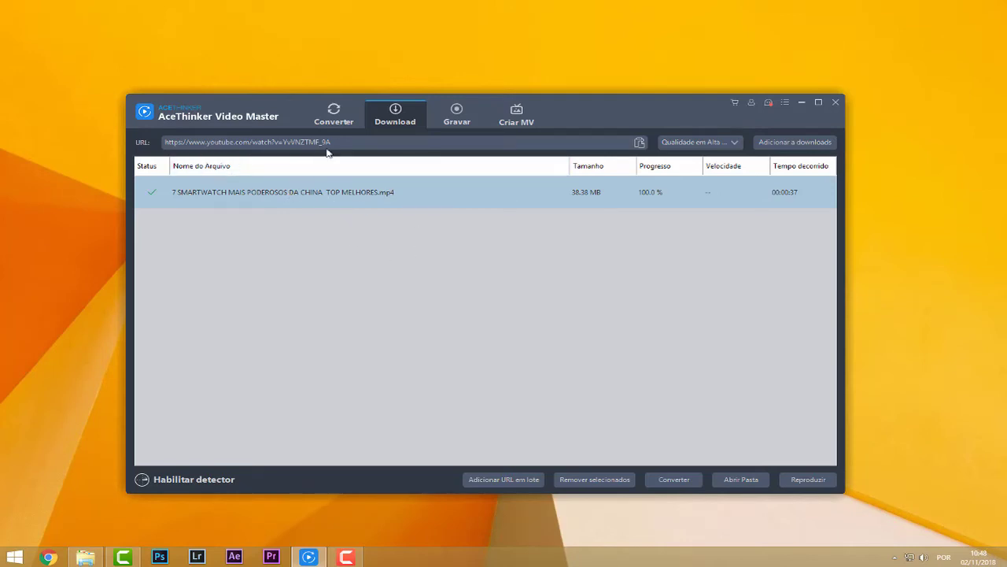
pyautogui.doubleClick(383, 195)
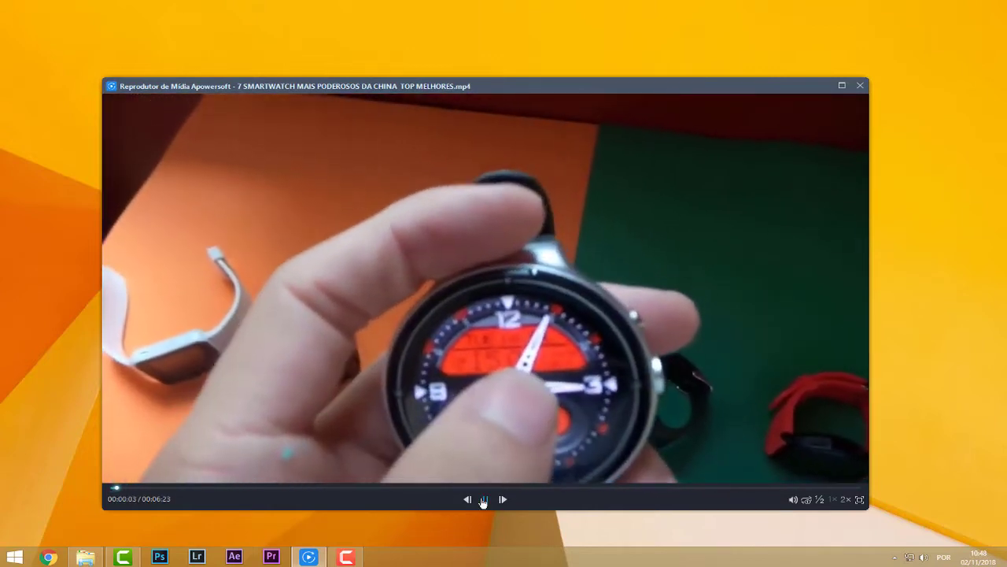
pyautogui.click(484, 499)
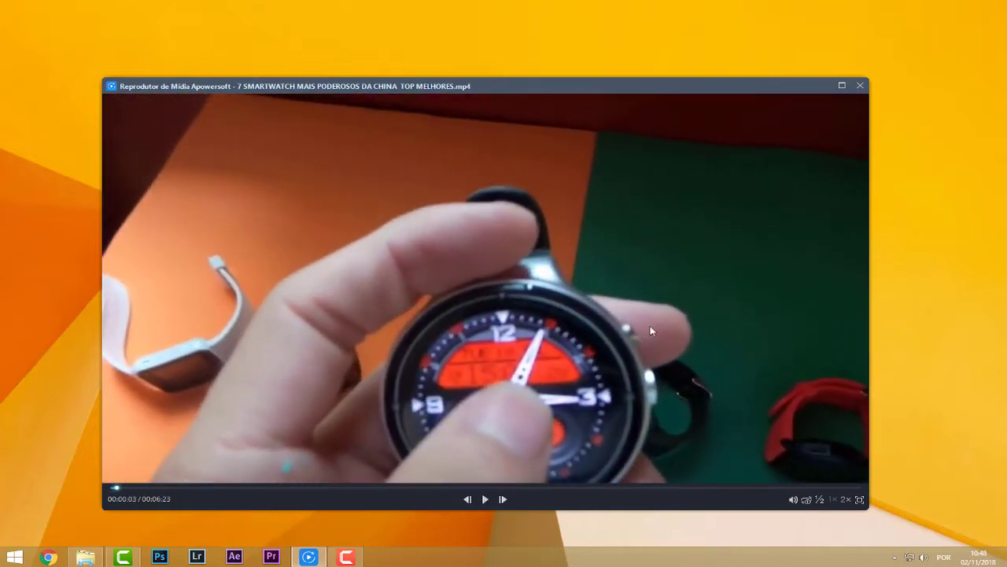
pyautogui.click(859, 86)
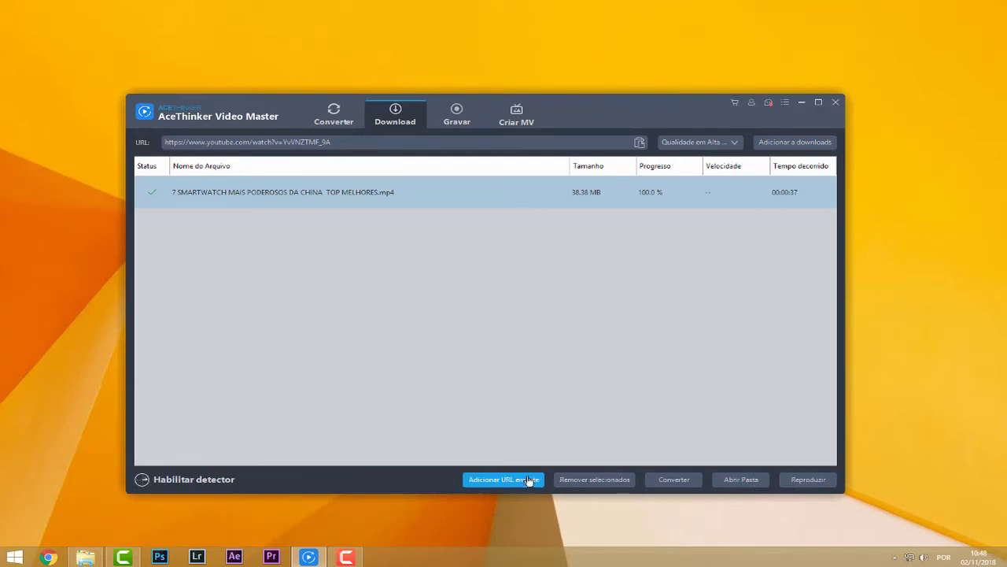
# - Open the folder containing the downloaded video, close it, and check the download quality options
pyautogui.click(735, 488)
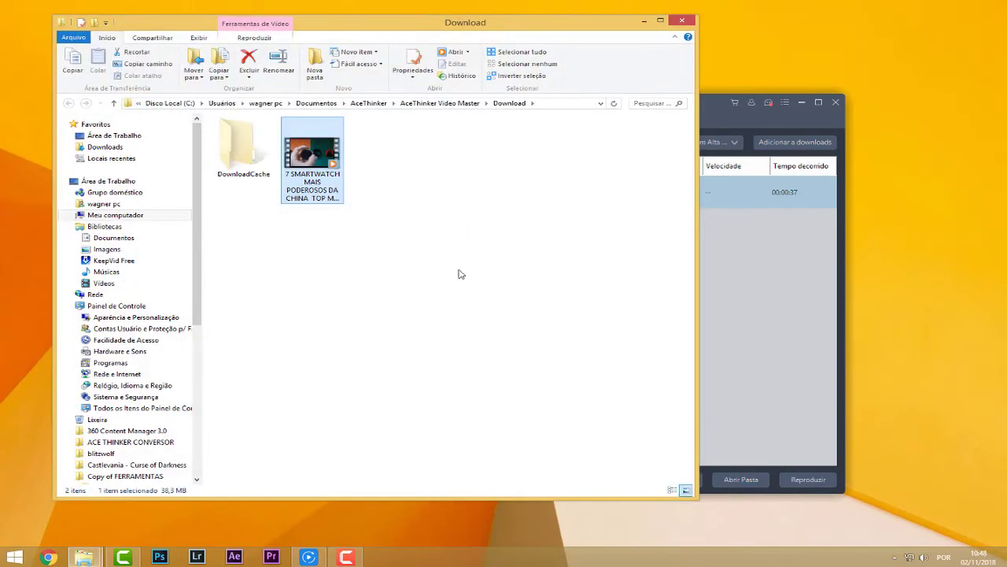
pyautogui.click(683, 22)
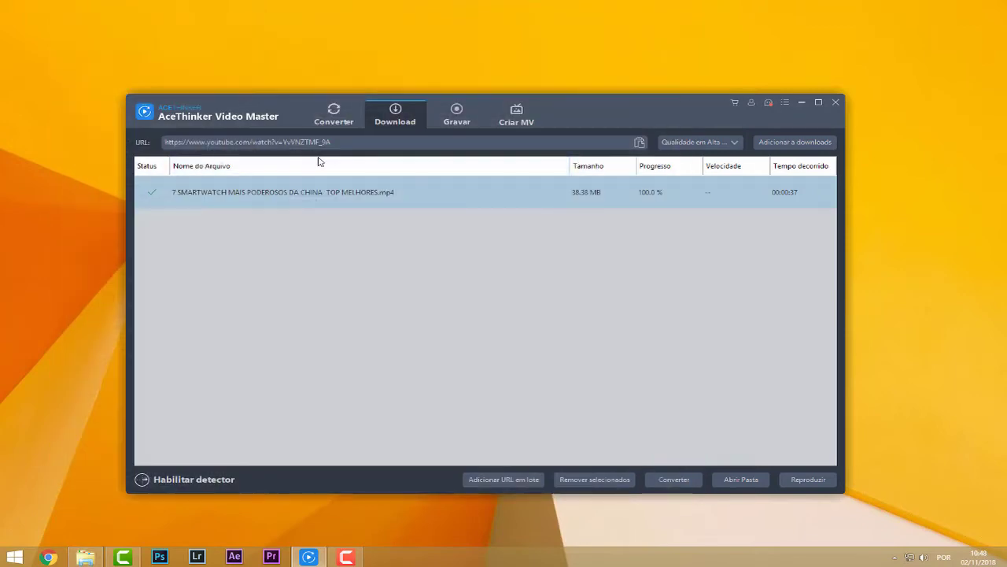
pyautogui.click(731, 146)
pyautogui.click(608, 215)
# - Switch to the MV creator and add the image 2s.jpg twice to the slideshow
pyautogui.click(530, 122)
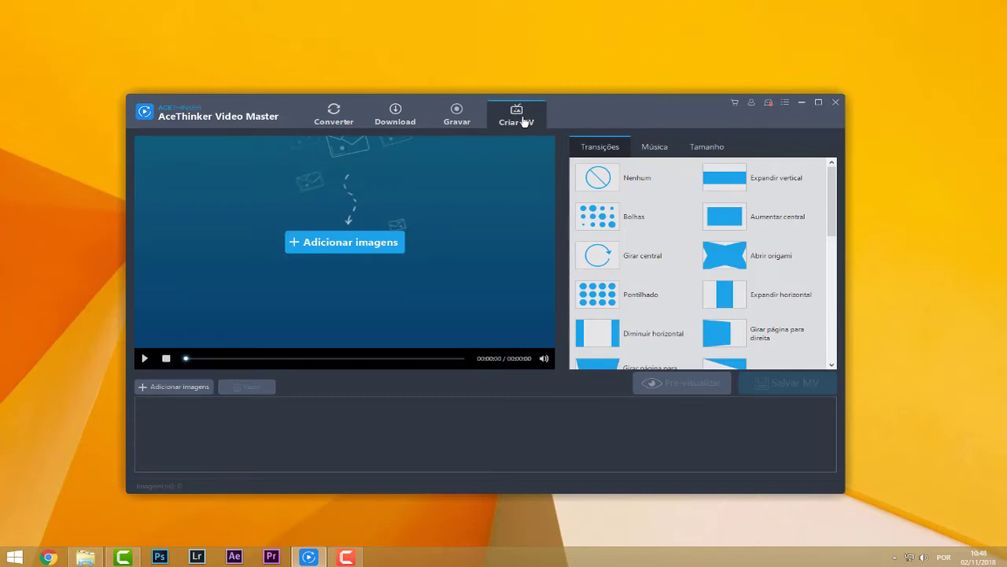
pyautogui.click(371, 244)
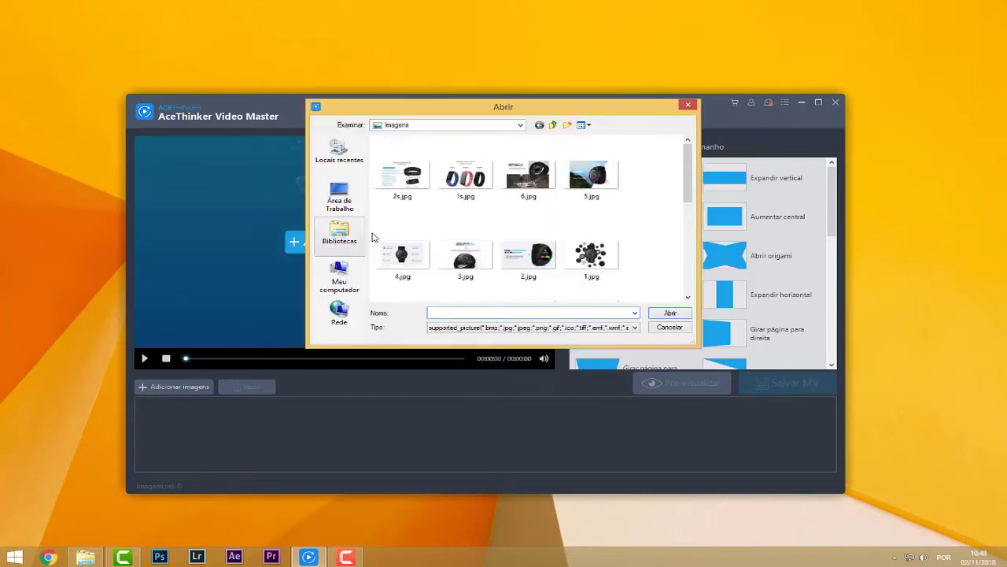
pyautogui.doubleClick(398, 185)
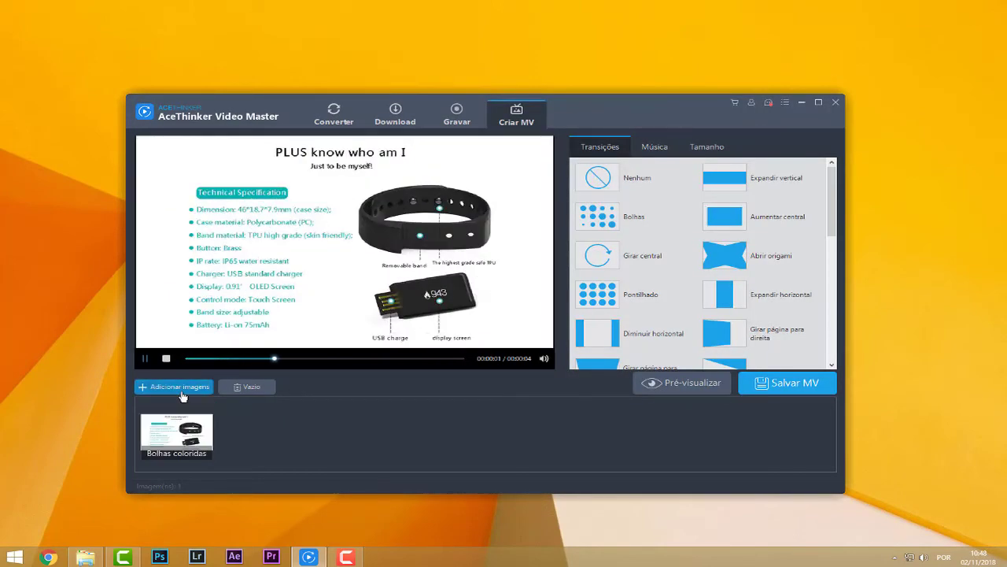
pyautogui.click(181, 391)
pyautogui.click(452, 180)
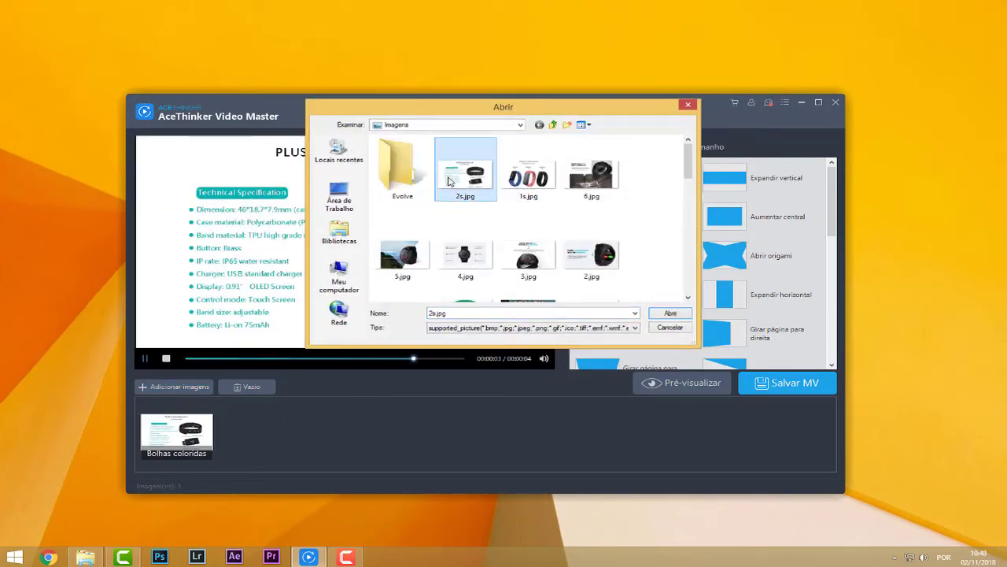
pyautogui.doubleClick(450, 181)
# - Add the image s8.jpg once and the image s7.jpg twice to the slideshow
pyautogui.click(203, 388)
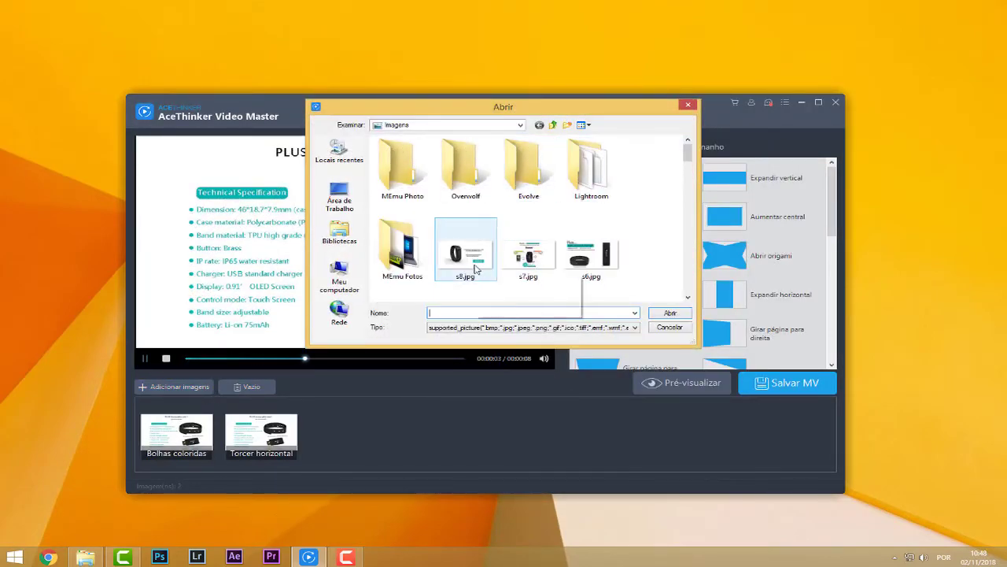
pyautogui.doubleClick(467, 255)
pyautogui.click(191, 387)
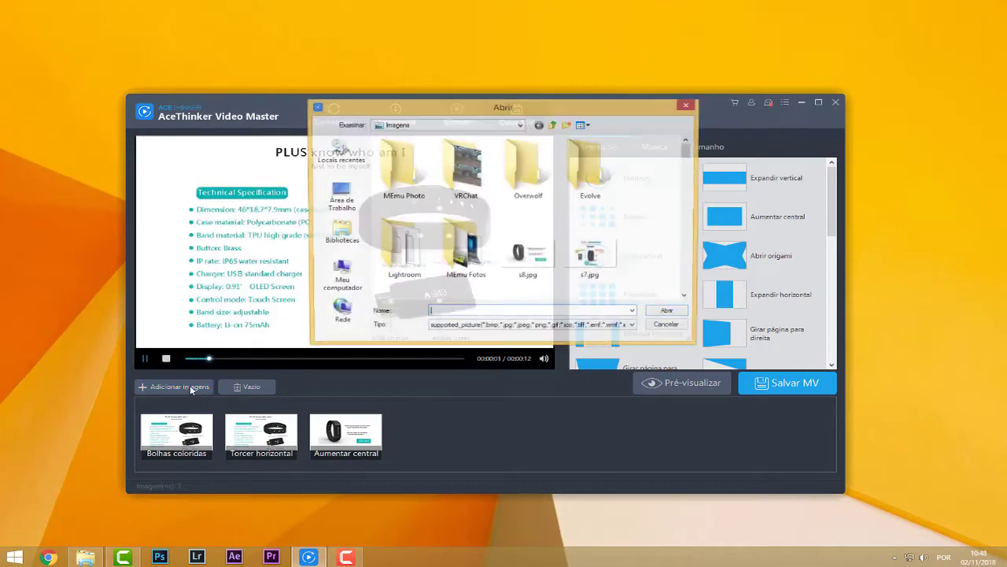
pyautogui.doubleClick(572, 259)
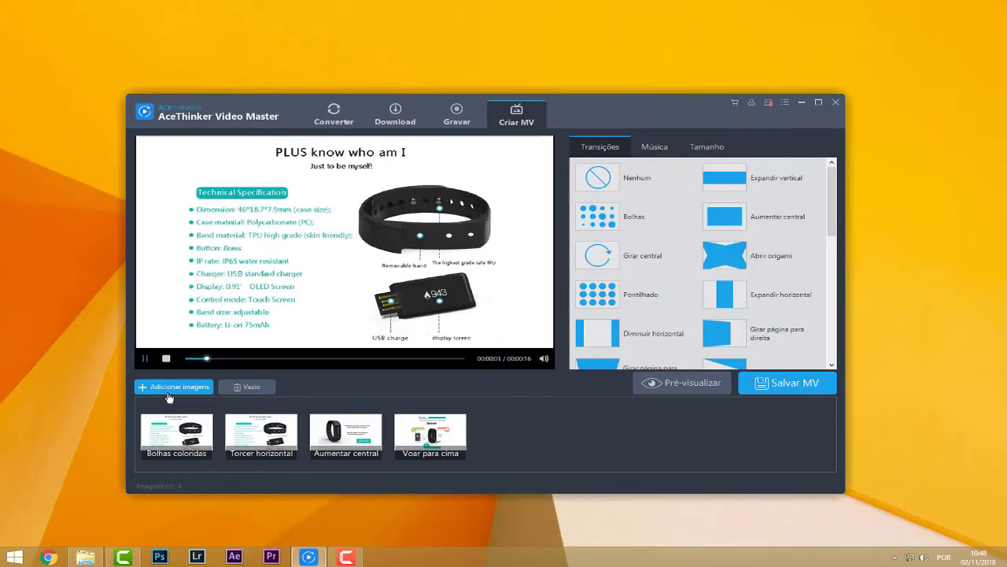
pyautogui.click(167, 387)
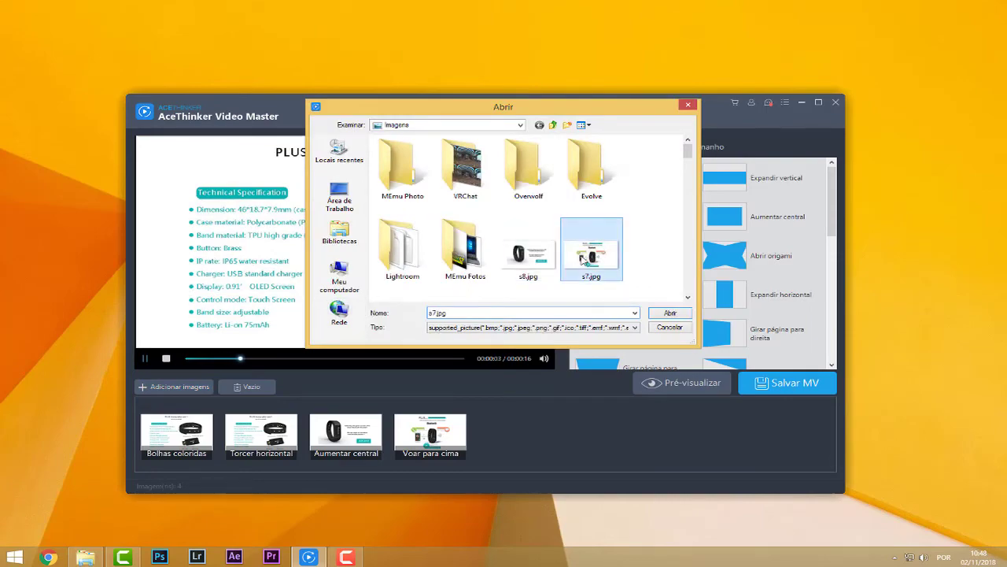
pyautogui.doubleClick(582, 259)
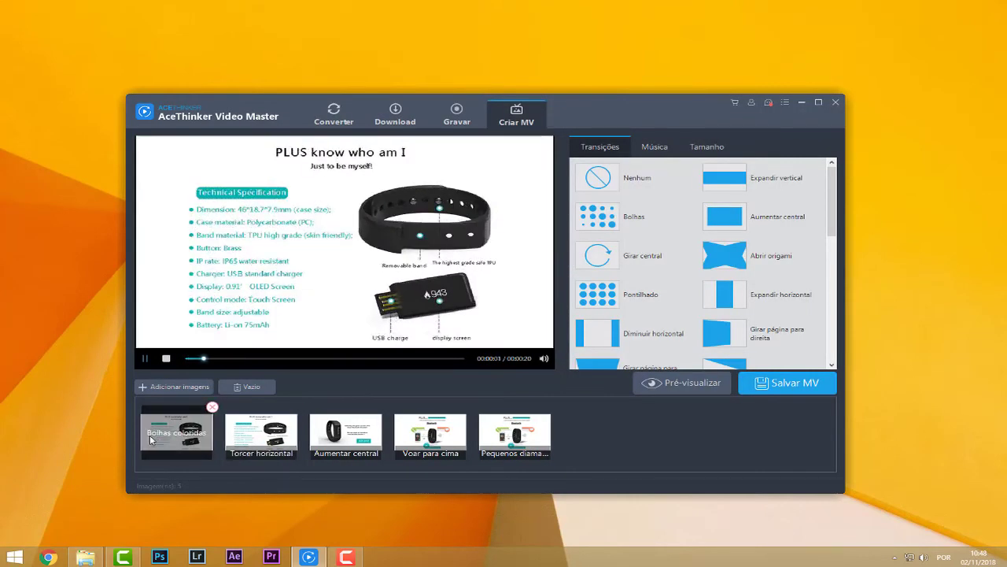
# - Try the Diminuir horizontal, Voar para cima, Bolhas coloridas and Expandir central transitions on the first slideshow image, and apply Arranhar
pyautogui.click(149, 439)
pyautogui.click(629, 274)
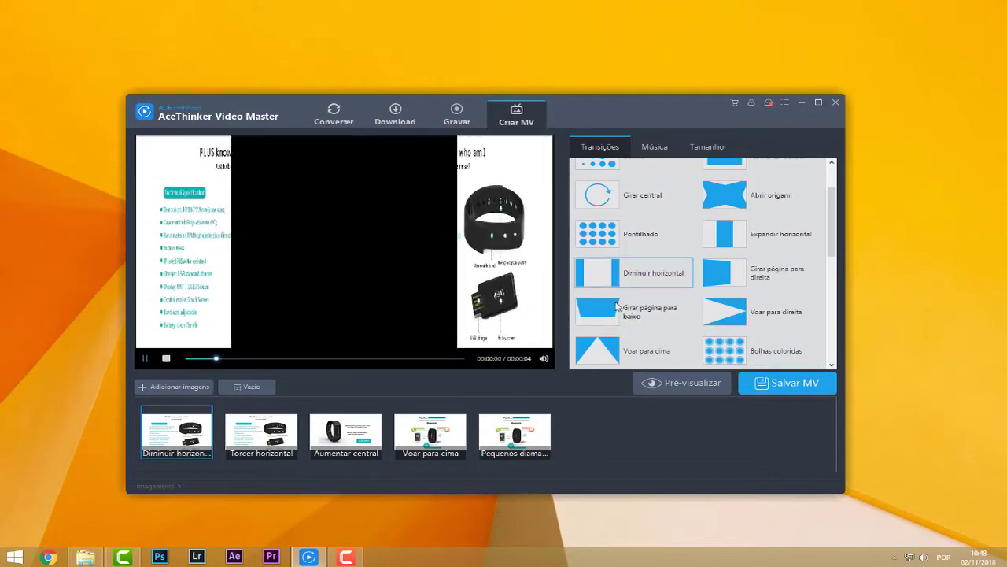
pyautogui.click(618, 307)
pyautogui.click(625, 340)
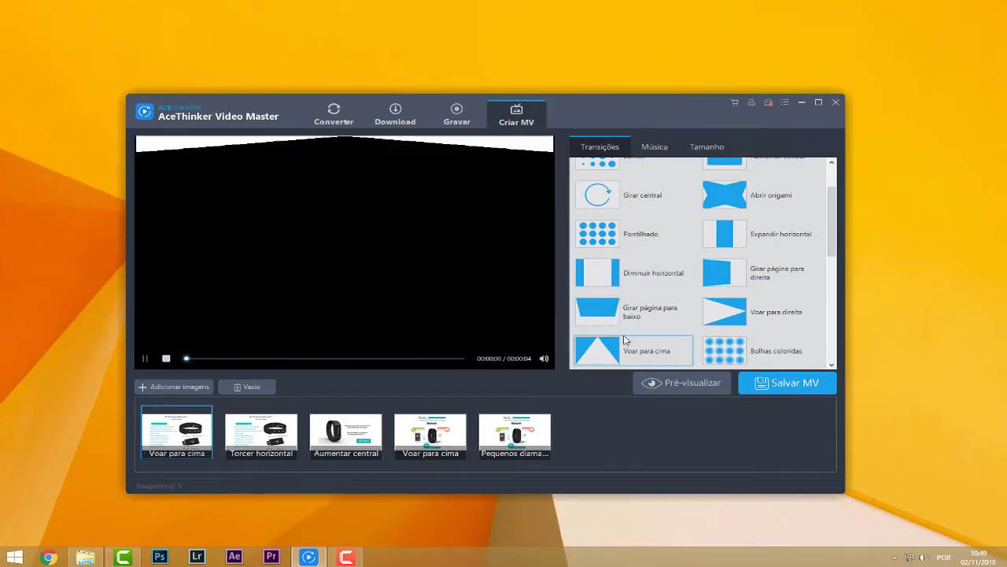
pyautogui.click(759, 346)
pyautogui.scroll(-1, 761, 344)
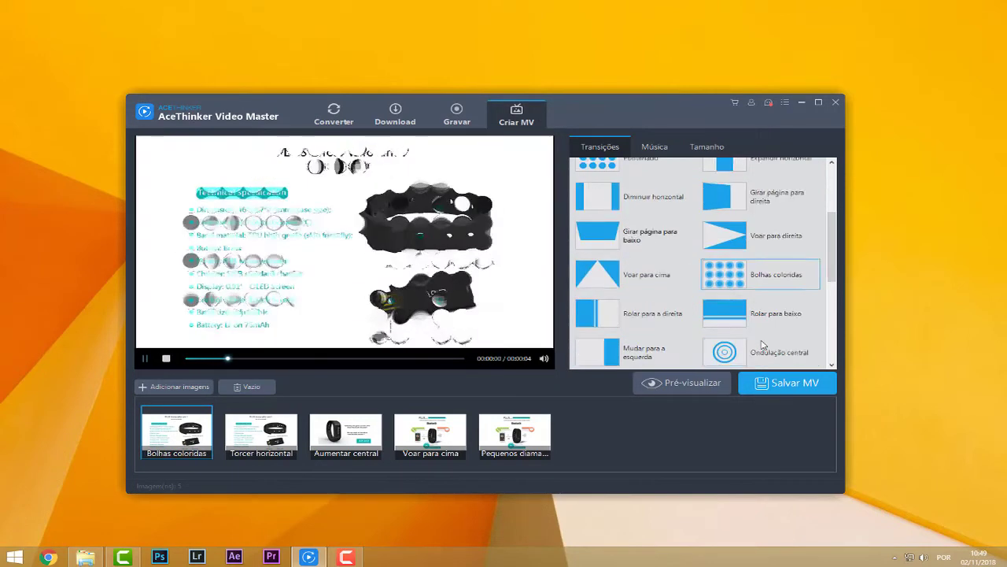
pyautogui.click(746, 350)
pyautogui.click(744, 313)
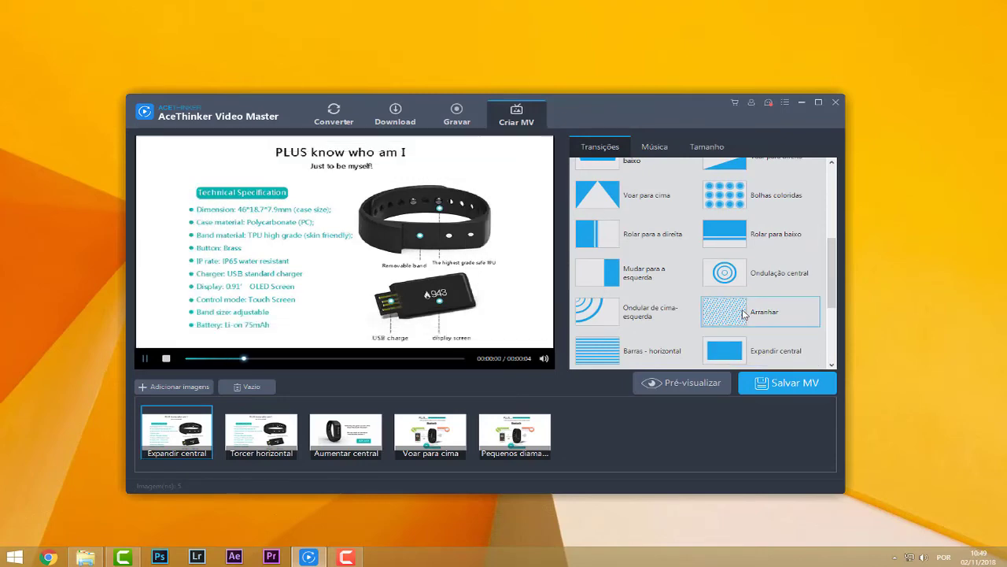
# - View the MV's music options, open the file selection dialog for adding music, and cancel it
pyautogui.click(655, 148)
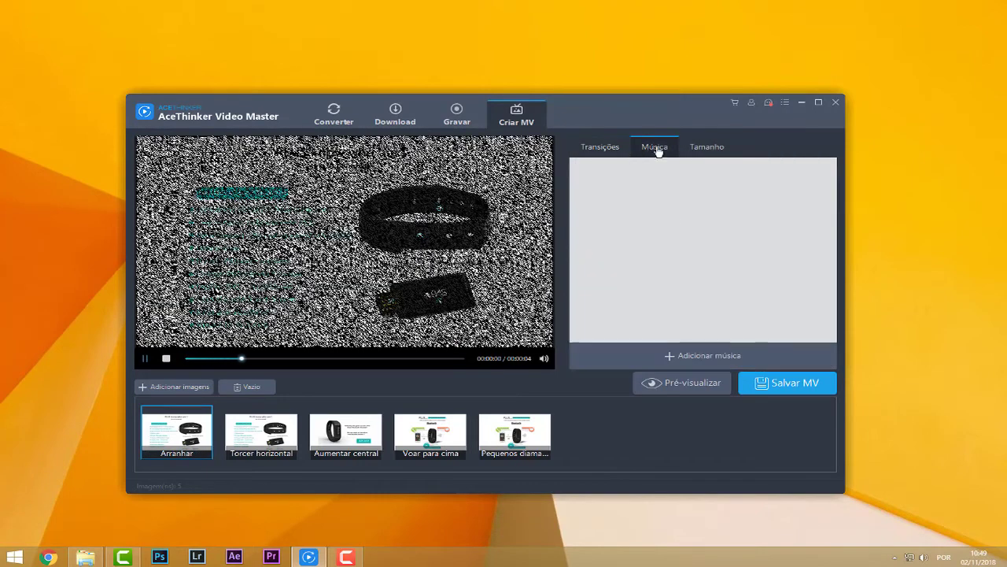
pyautogui.click(686, 358)
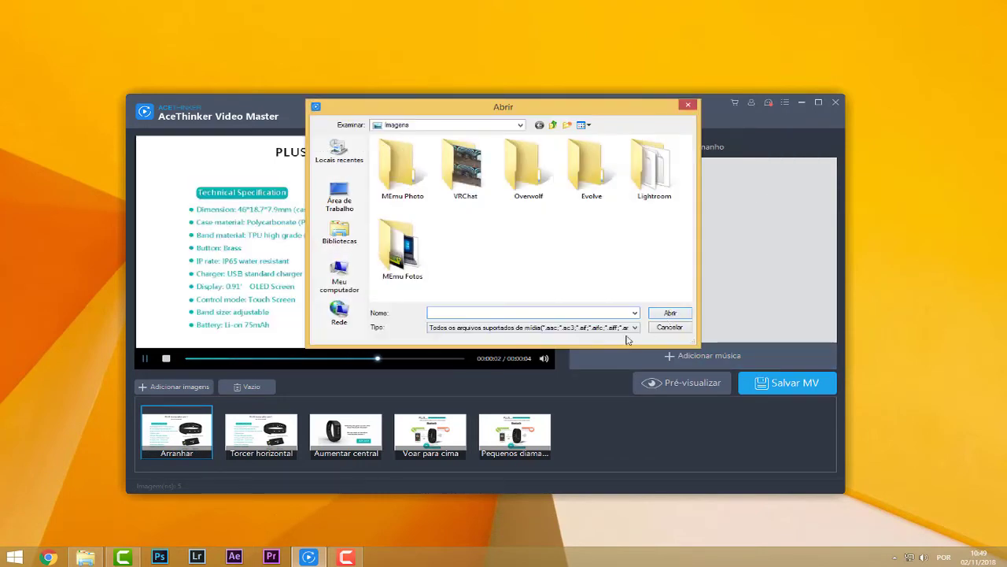
pyautogui.click(669, 327)
# - Preview the whole MV, stop the playback, and view its size and interval settings
pyautogui.click(681, 390)
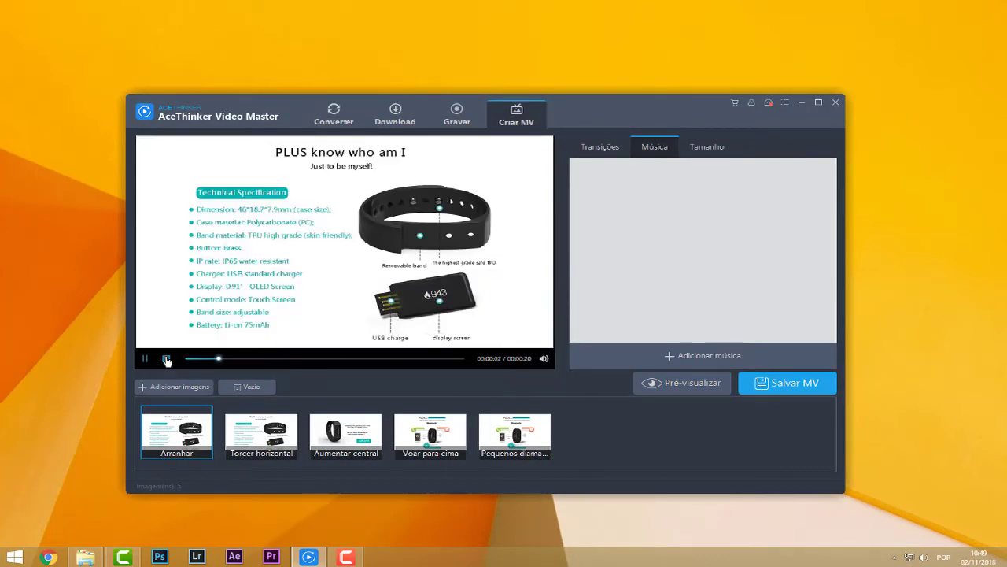
pyautogui.click(166, 358)
pyautogui.click(708, 149)
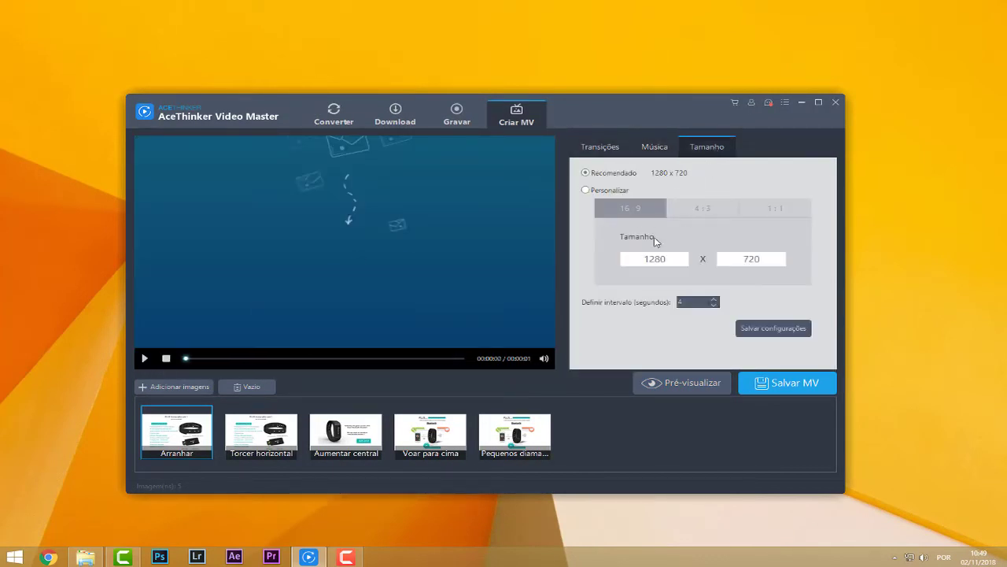
# - Return to the converter, look through the program's main options and available interface languages, and close the list without choosing anything
pyautogui.click(429, 125)
pyautogui.click(332, 125)
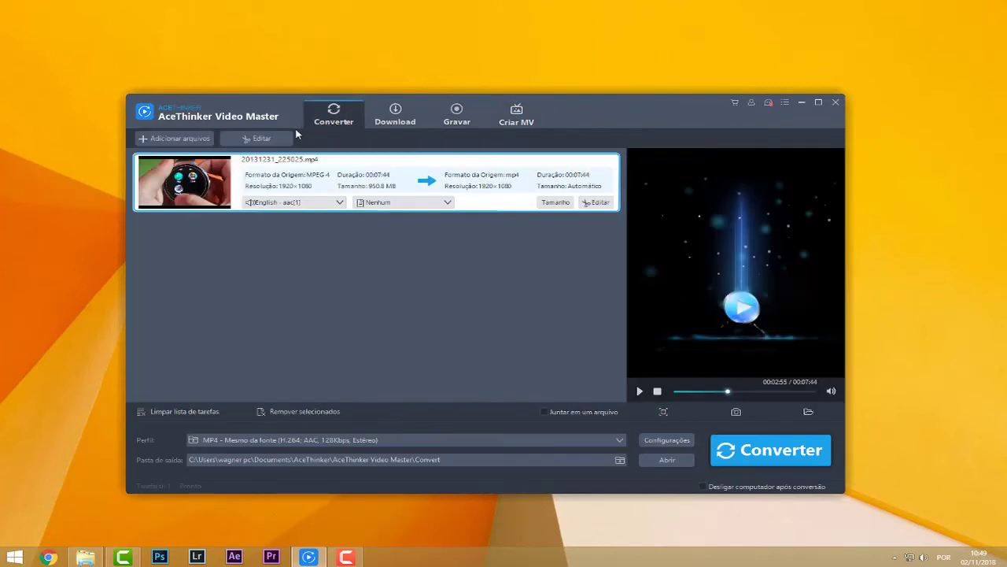
pyautogui.click(786, 103)
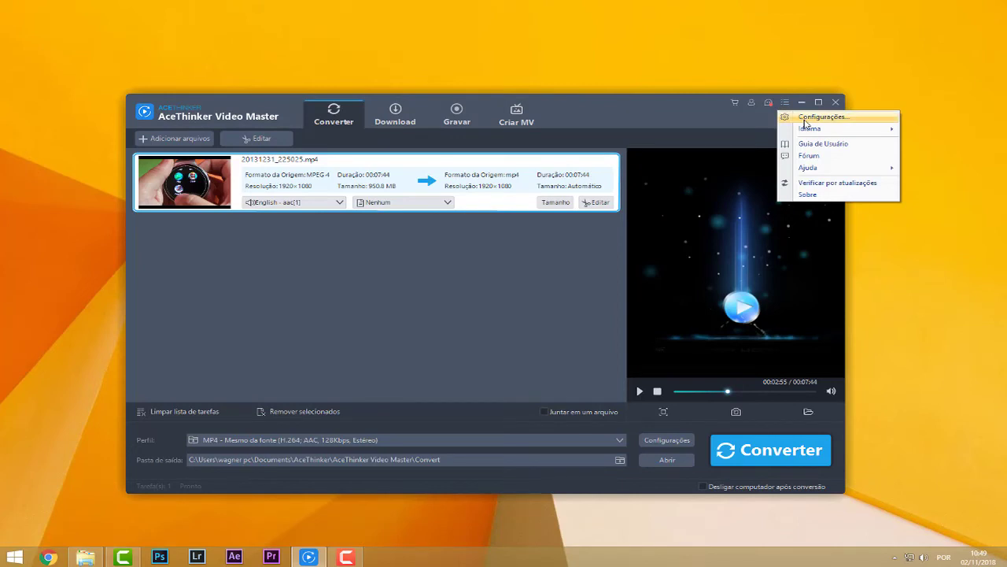
pyautogui.moveTo(815, 136)
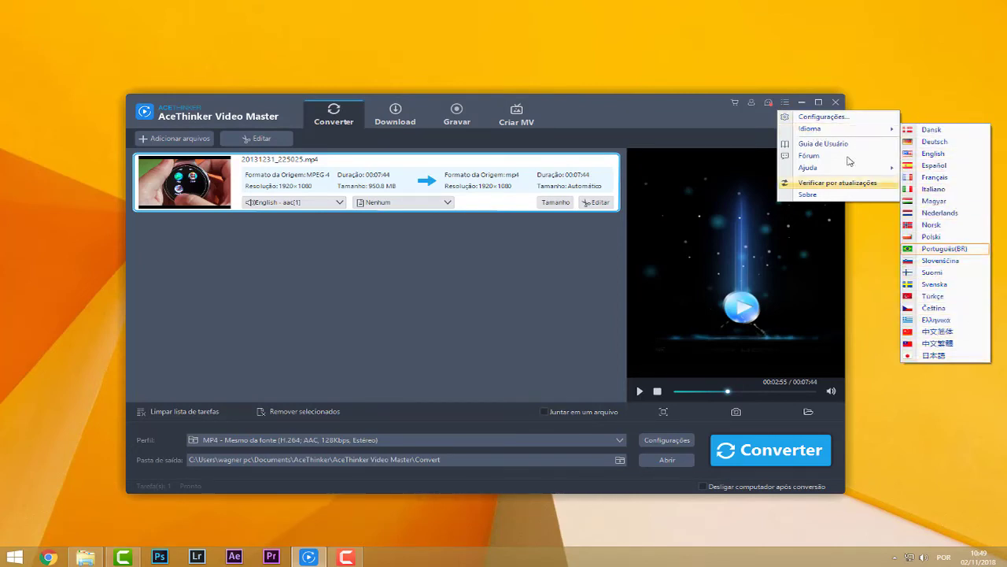
pyautogui.click(461, 286)
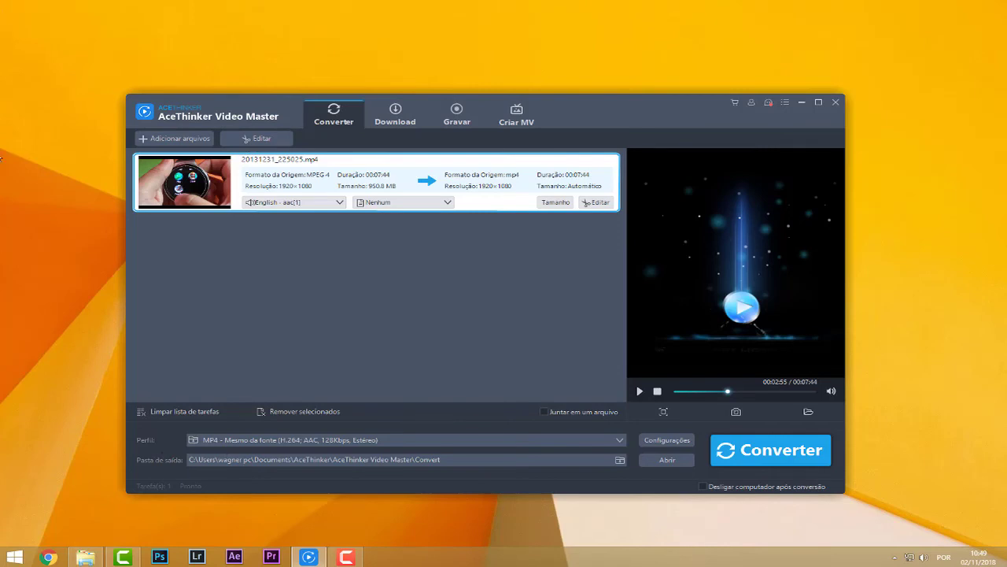
pyautogui.click(350, 559)
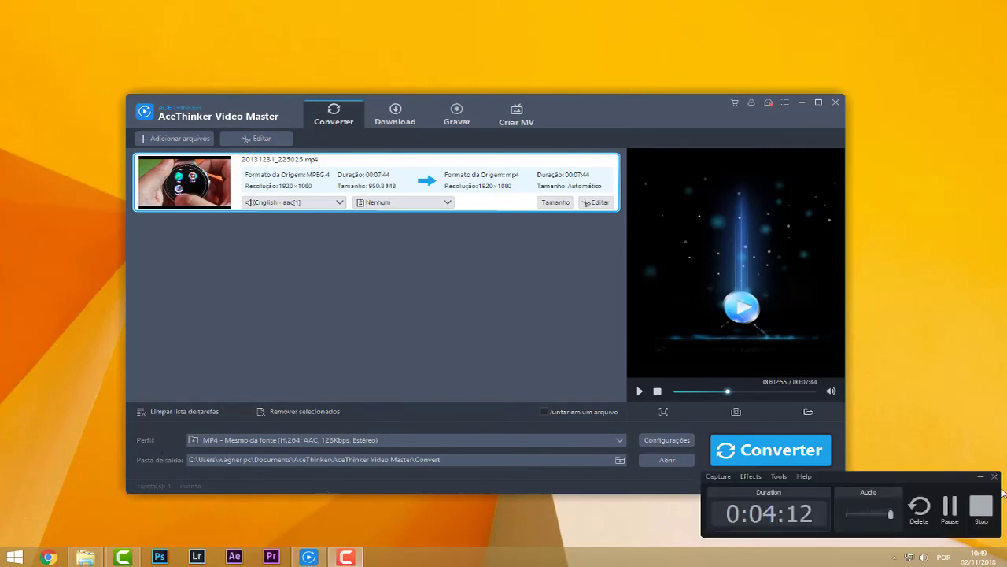